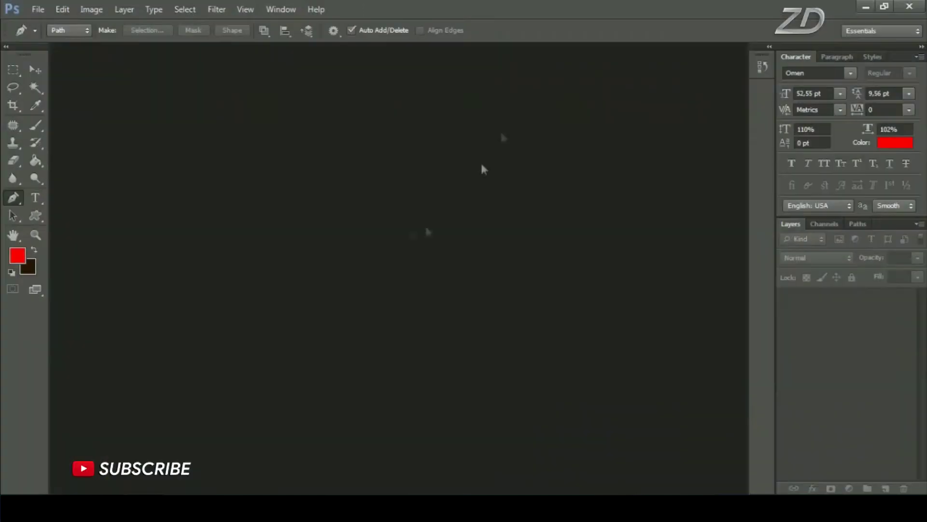
pyautogui.click(38, 10)
pyautogui.click(97, 25)
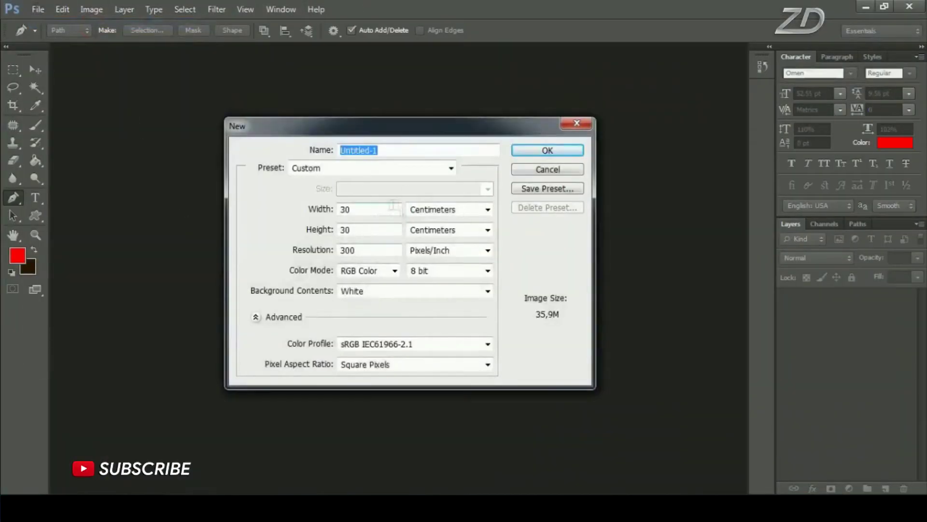
pyautogui.click(547, 151)
pyautogui.click(885, 487)
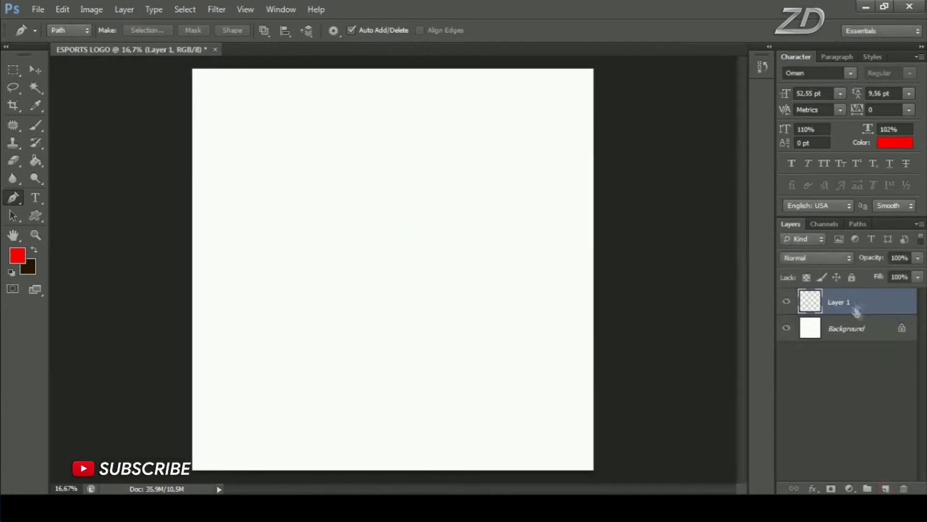
pyautogui.click(36, 125)
pyautogui.click(94, 122)
pyautogui.rightClick(408, 202)
pyautogui.press('Return')
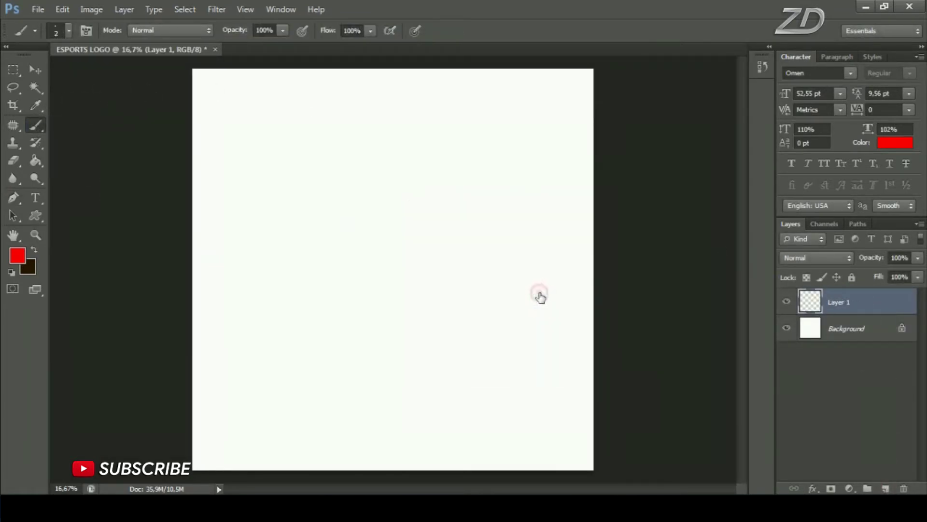
pyautogui.hotkey('ctrl', '0')
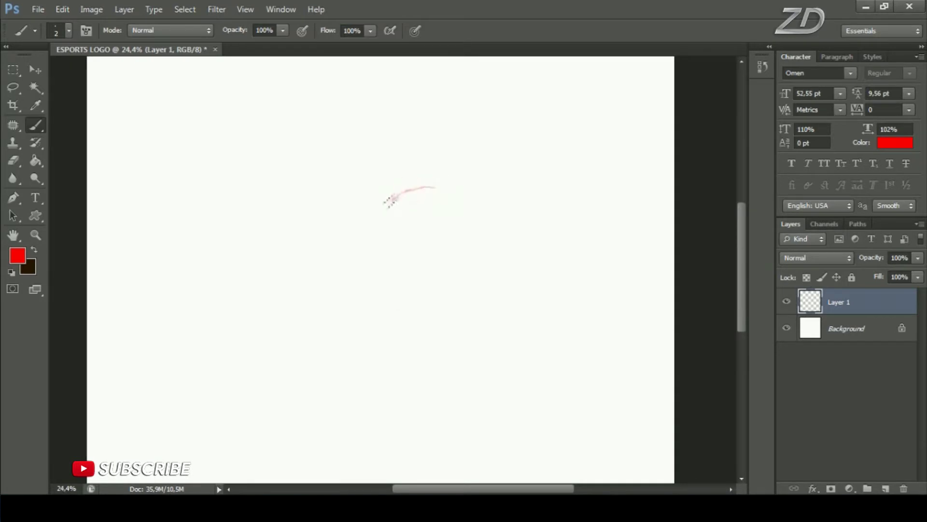
pyautogui.scroll(-3, 367, 236)
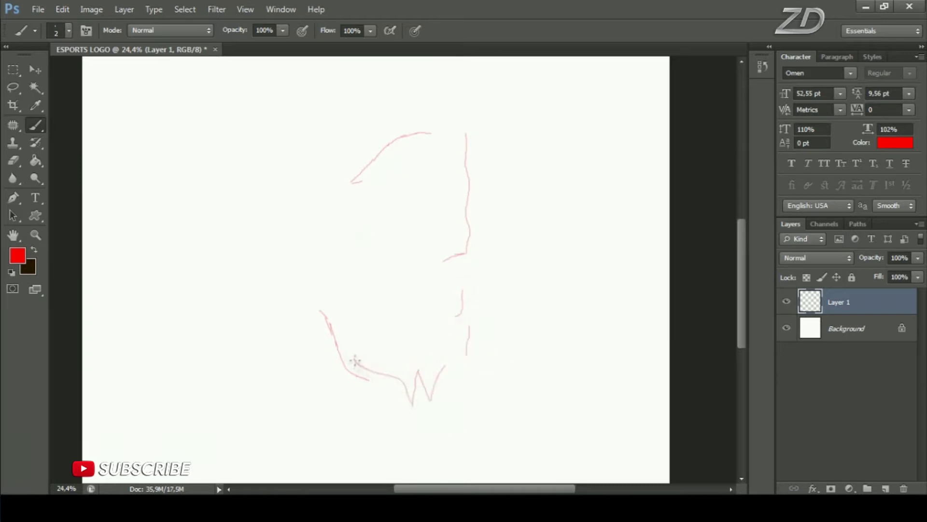
pyautogui.moveTo(466, 355); pyautogui.dragTo(437, 376)
pyautogui.scroll(-4, 437, 375)
pyautogui.moveTo(414, 333); pyautogui.dragTo(462, 350)
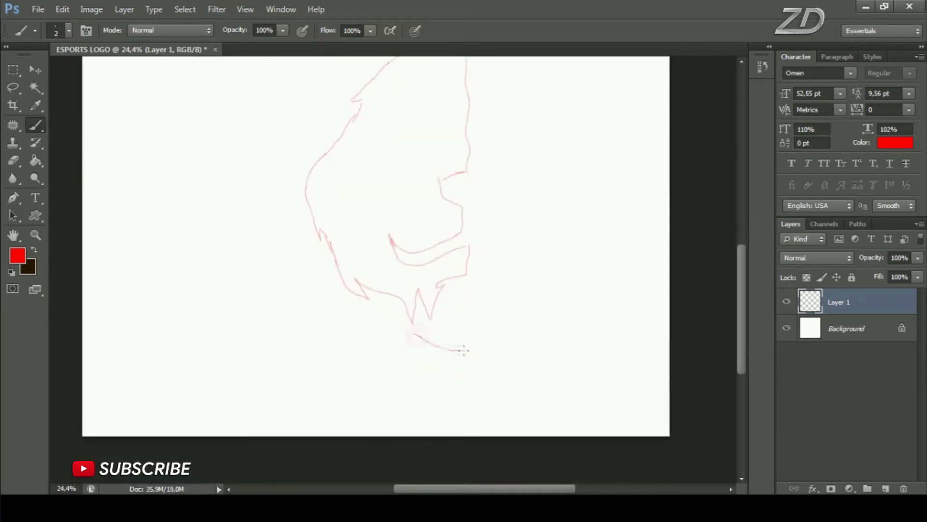
pyautogui.scroll(3, 465, 384)
pyautogui.moveTo(391, 155); pyautogui.dragTo(445, 196)
pyautogui.moveTo(368, 218); pyautogui.dragTo(362, 249)
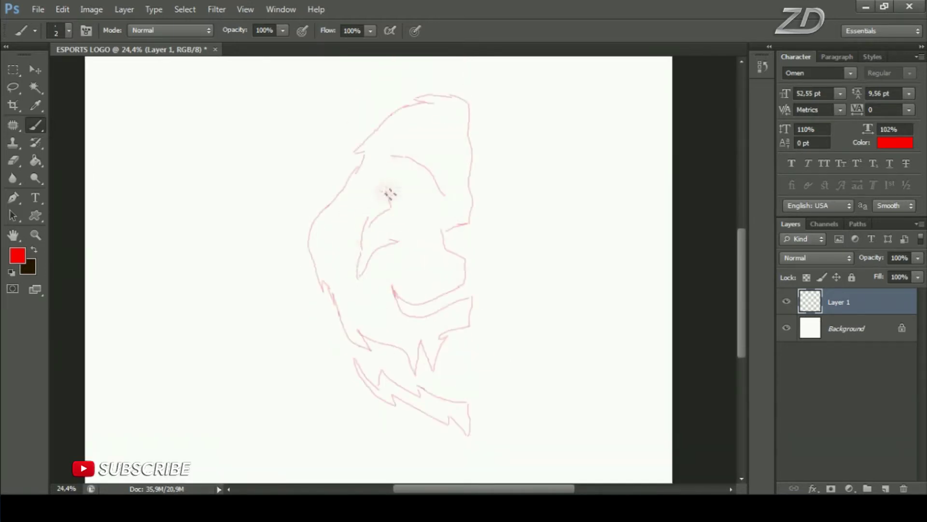
pyautogui.moveTo(401, 191); pyautogui.dragTo(430, 201)
pyautogui.scroll(1, 468, 98)
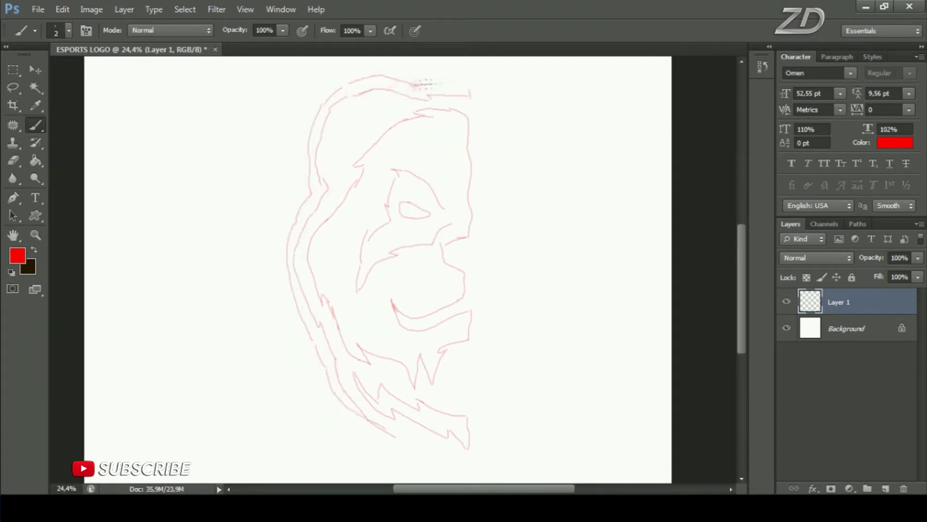
pyautogui.keyDown('alt'); pyautogui.scroll(-1, 415, 303); pyautogui.keyUp('alt')
pyautogui.moveTo(919, 261); pyautogui.dragTo(863, 288)
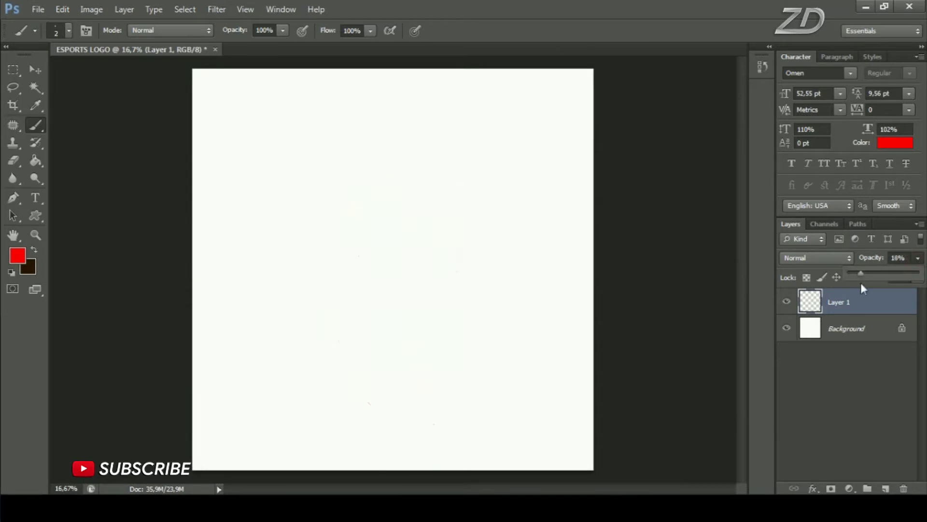
pyautogui.click(885, 488)
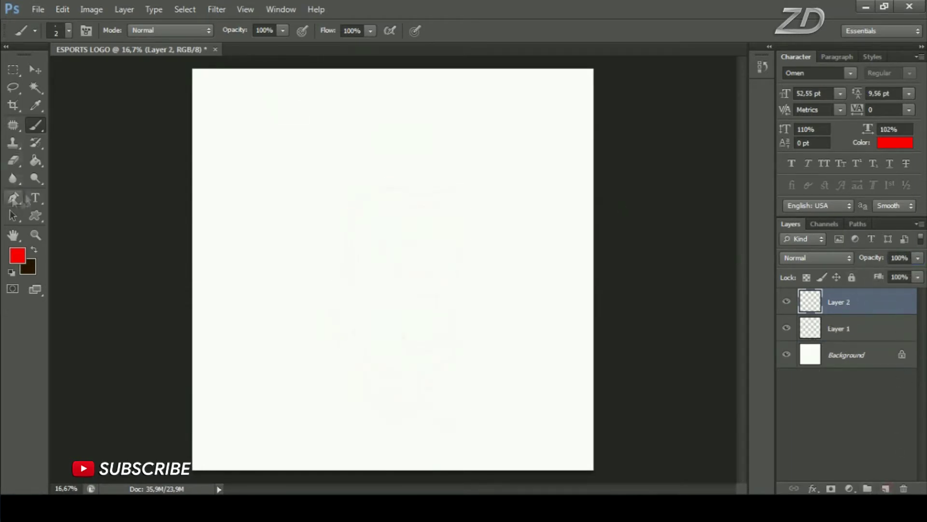
pyautogui.click(13, 198)
pyautogui.click(17, 255)
pyautogui.click(875, 140)
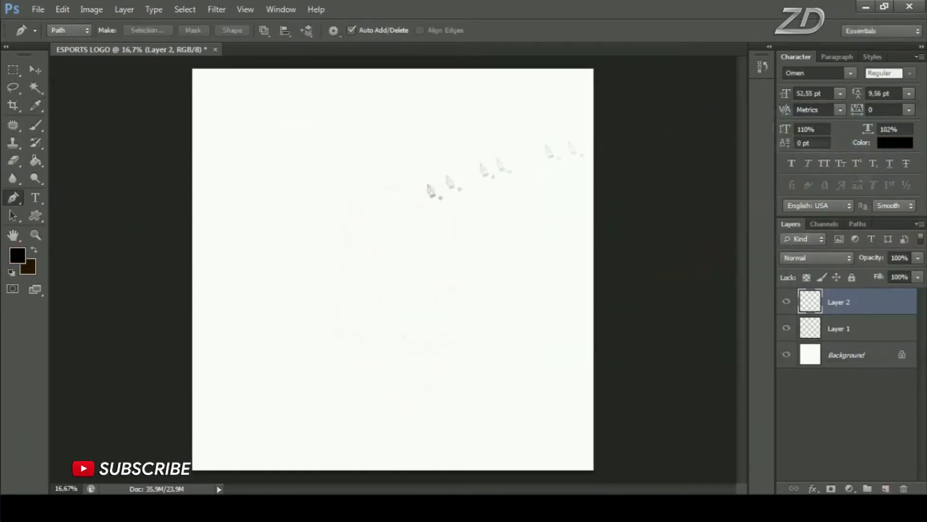
pyautogui.hotkey('ctrl', '+')
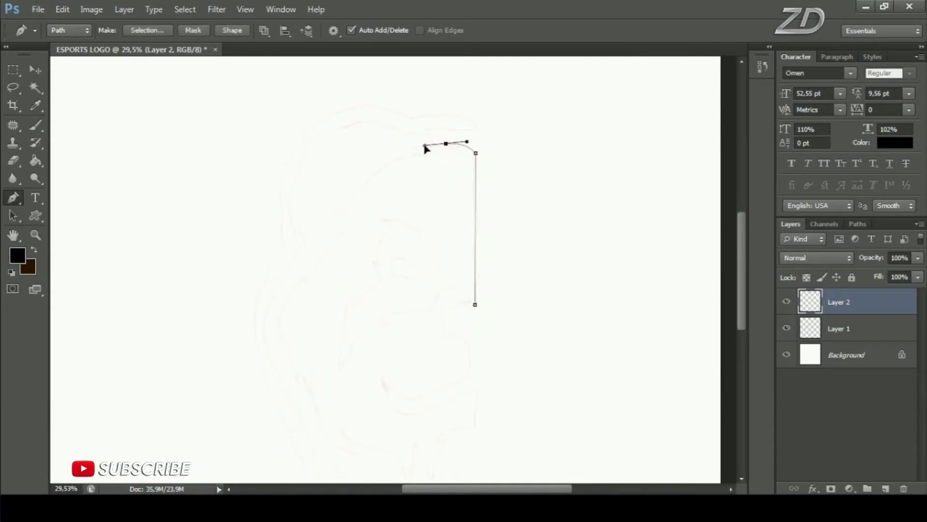
pyautogui.scroll(2, 448, 148)
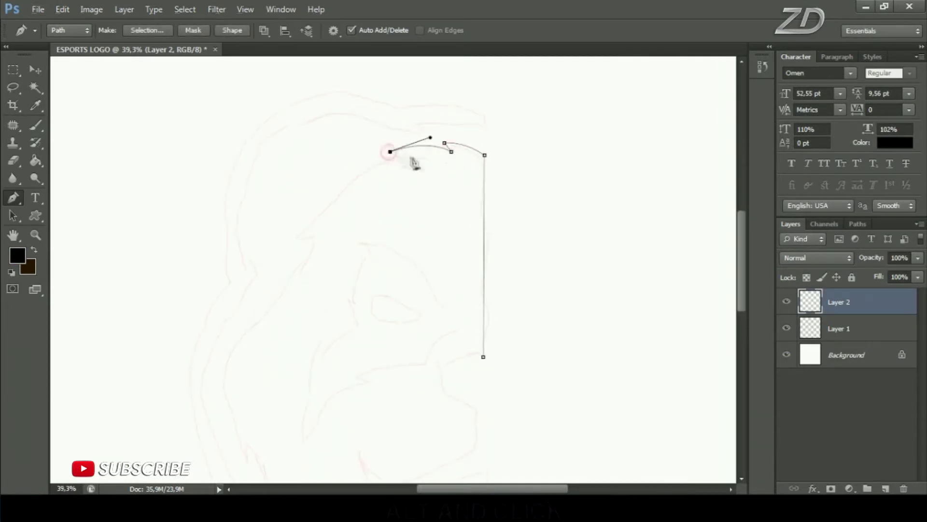
pyautogui.scroll(-3, 341, 192)
pyautogui.click(300, 224)
pyautogui.scroll(-3, 301, 224)
pyautogui.click(310, 249)
pyautogui.click(336, 305)
pyautogui.click(346, 335)
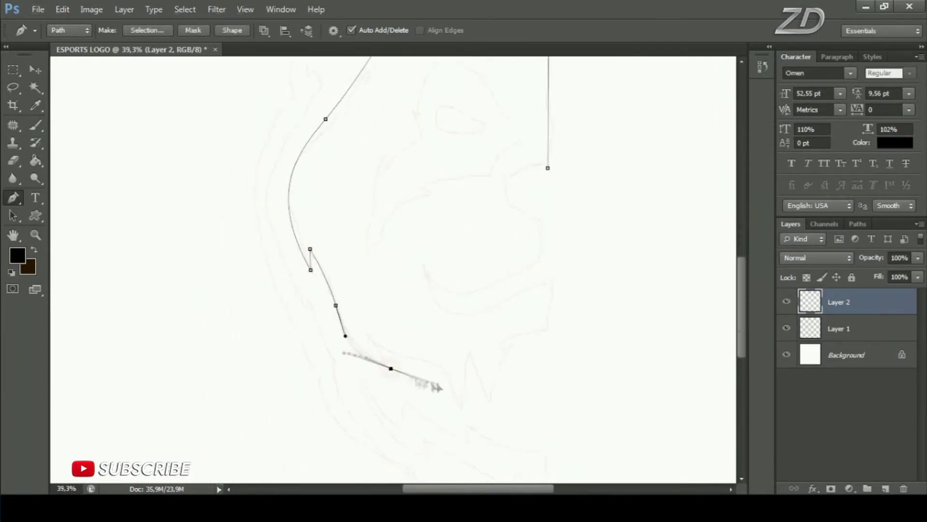
pyautogui.scroll(1, 551, 256)
pyautogui.click(539, 230)
pyautogui.click(511, 199)
pyautogui.moveTo(500, 164); pyautogui.dragTo(506, 171)
pyautogui.scroll(-3, 507, 296)
pyautogui.scroll(2, 531, 329)
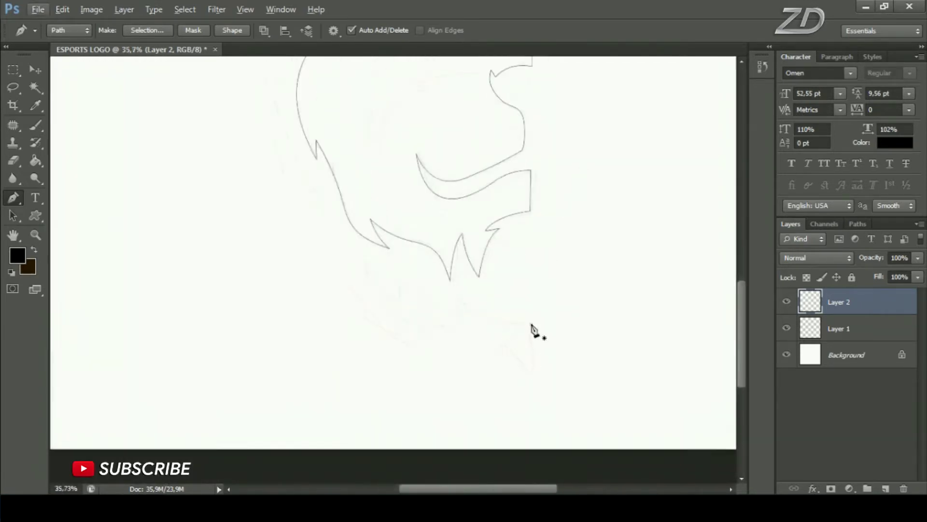
pyautogui.scroll(-3, 483, 290)
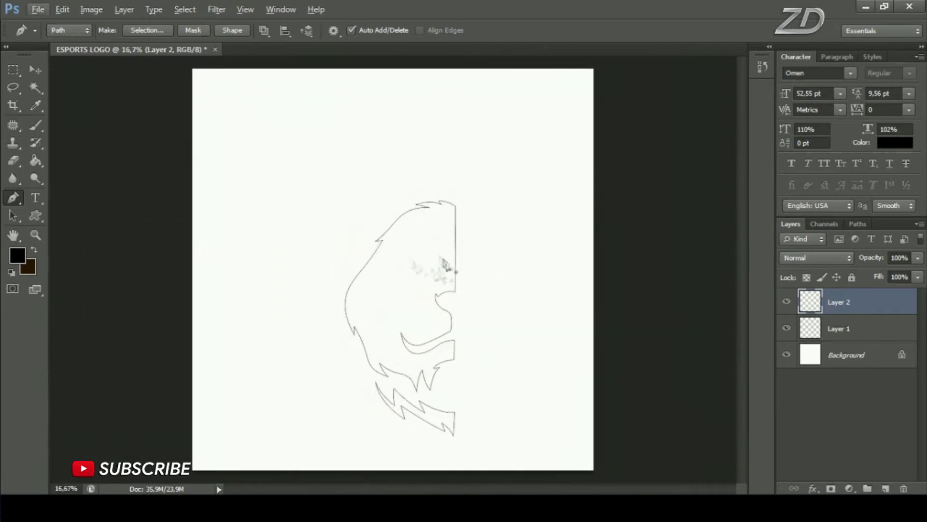
pyautogui.rightClick(449, 217)
pyautogui.click(507, 296)
pyautogui.click(550, 120)
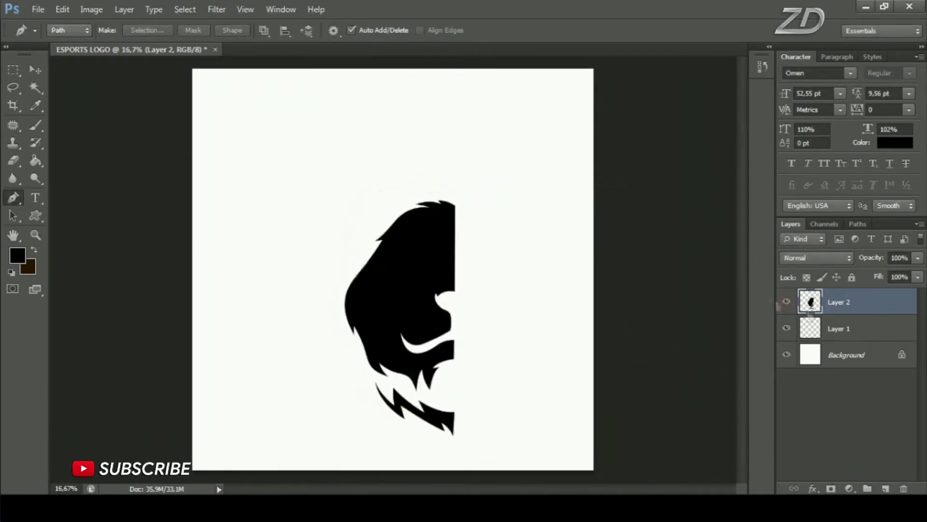
pyautogui.moveTo(917, 276); pyautogui.dragTo(862, 276)
pyautogui.scroll(3, 422, 279)
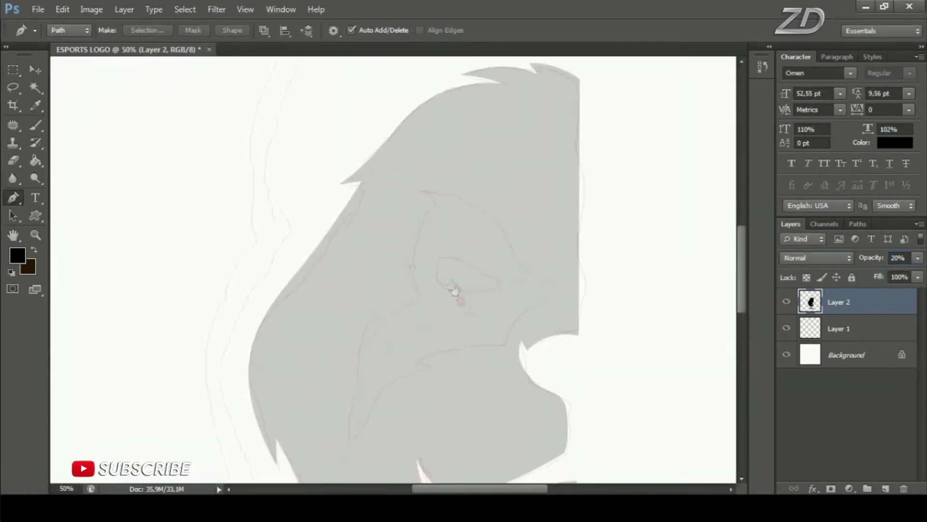
pyautogui.moveTo(466, 291); pyautogui.dragTo(427, 246)
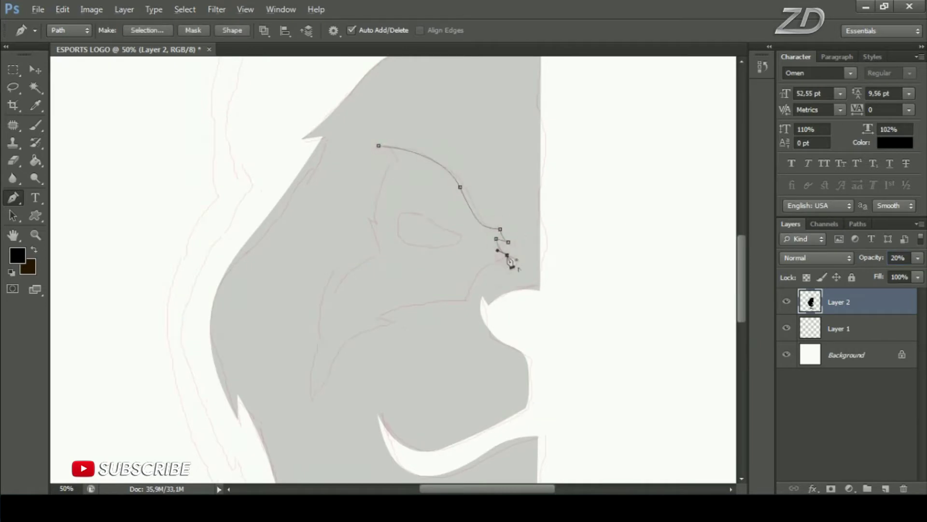
pyautogui.moveTo(309, 413); pyautogui.dragTo(288, 502)
pyautogui.moveTo(311, 417); pyautogui.dragTo(314, 375)
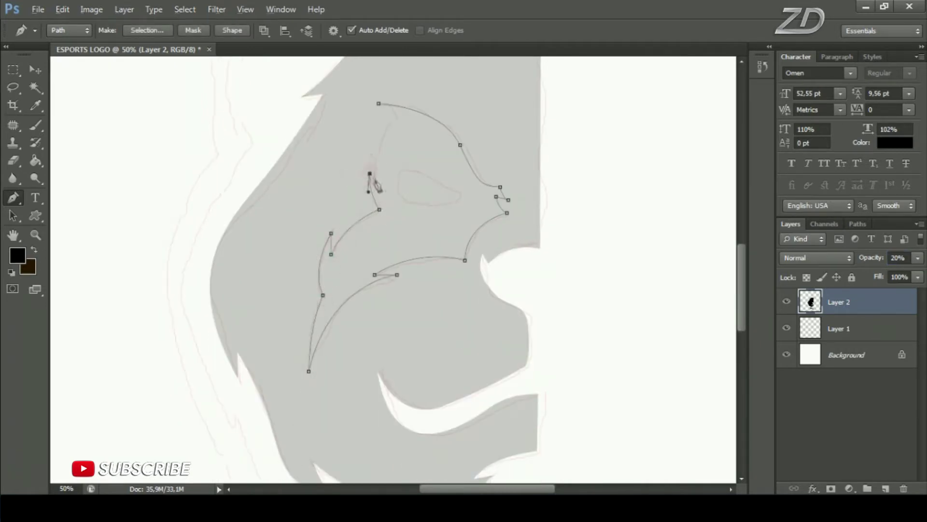
pyautogui.rightClick(398, 135)
pyautogui.click(441, 201)
pyautogui.click(534, 150)
pyautogui.rightClick(13, 160)
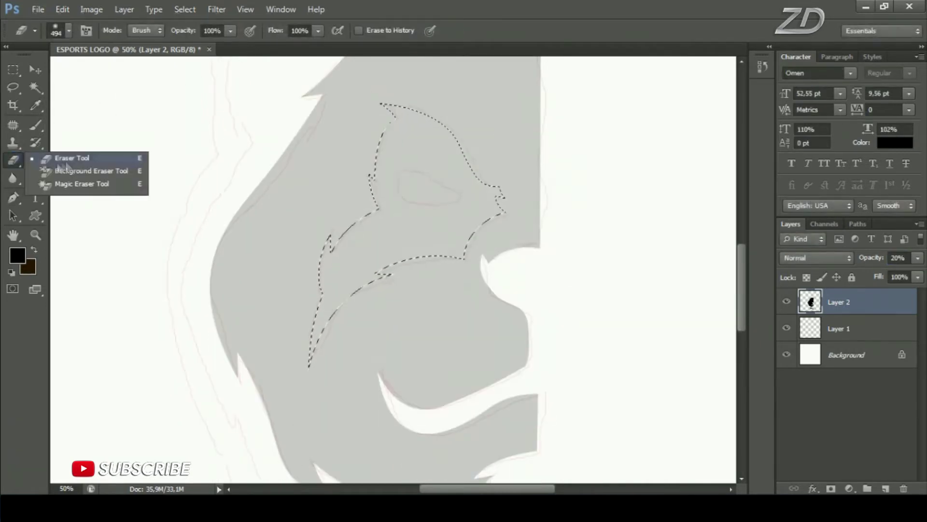
pyautogui.click(73, 155)
pyautogui.rightClick(394, 191)
pyautogui.press('Return')
pyautogui.moveTo(507, 280); pyautogui.dragTo(414, 275)
pyautogui.click(185, 9)
pyautogui.click(219, 41)
pyautogui.hotkey('ctrl', '-')
pyautogui.hotkey('ctrl', '-')
pyautogui.hotkey('ctrl', '-')
pyautogui.moveTo(922, 263); pyautogui.dragTo(900, 289)
pyautogui.click(786, 301)
pyautogui.click(13, 197)
pyautogui.hotkey('ctrl', '+')
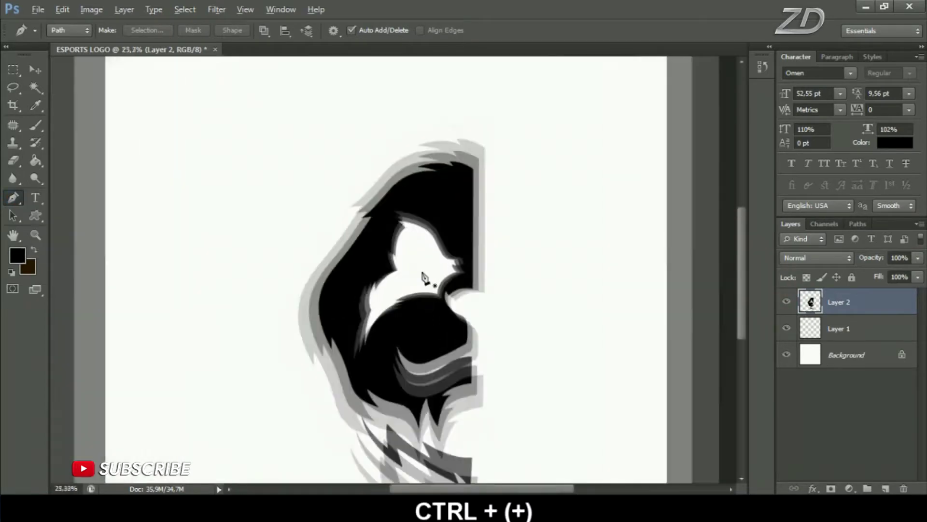
pyautogui.hotkey('ctrl', '+')
pyautogui.hotkey('ctrl', '+')
pyautogui.hotkey('ctrl', '+')
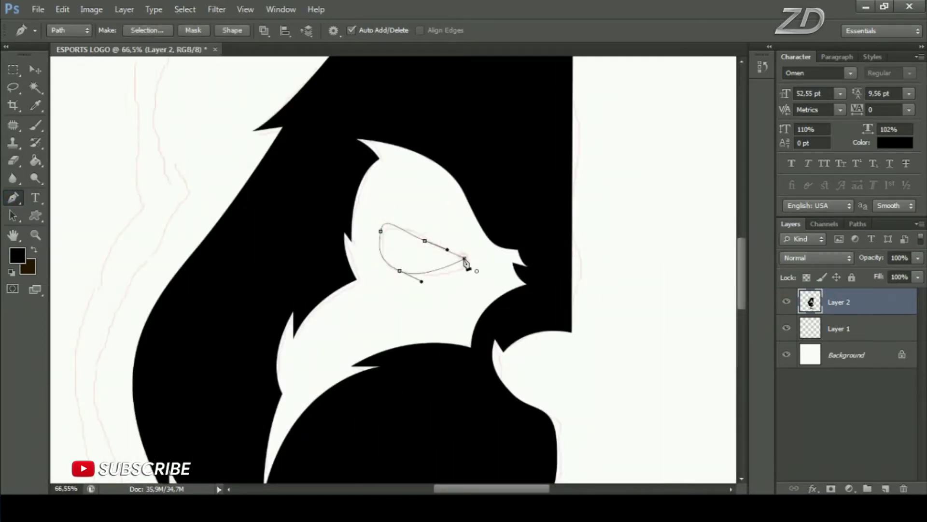
pyautogui.rightClick(466, 263)
pyautogui.click(483, 292)
pyautogui.press('Return')
pyautogui.scroll(-5, 411, 285)
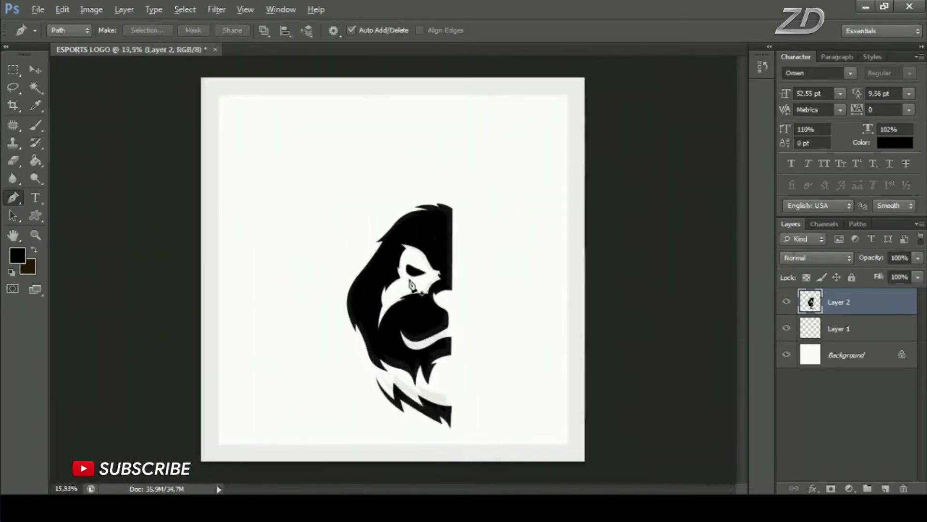
pyautogui.click(885, 488)
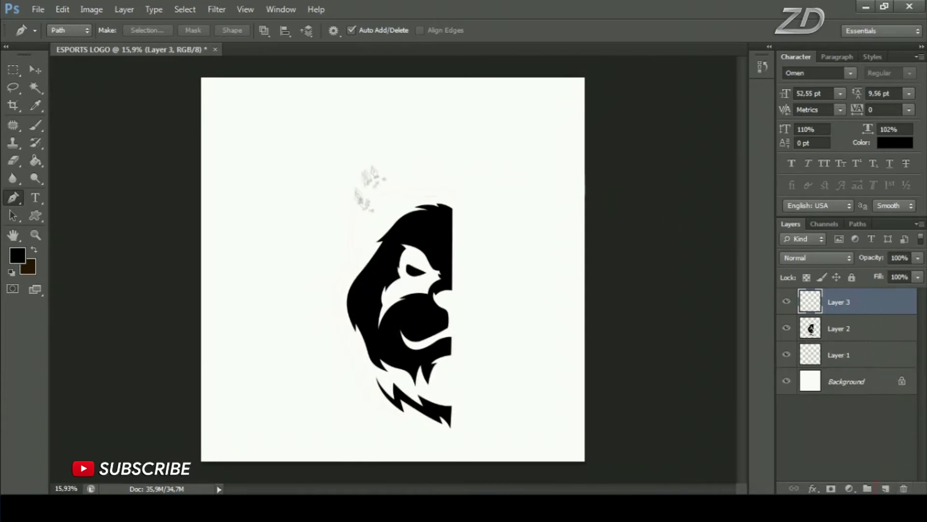
pyautogui.hotkey('ctrl', '+')
pyautogui.hotkey('ctrl', '+')
pyautogui.click(474, 178)
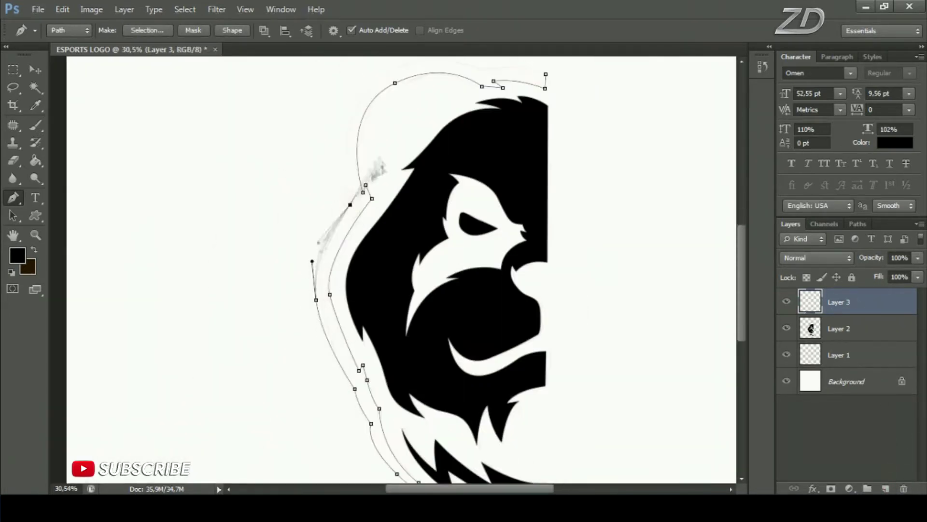
pyautogui.hotkey('ctrl', '-')
pyautogui.hotkey('ctrl', '-')
pyautogui.rightClick(414, 191)
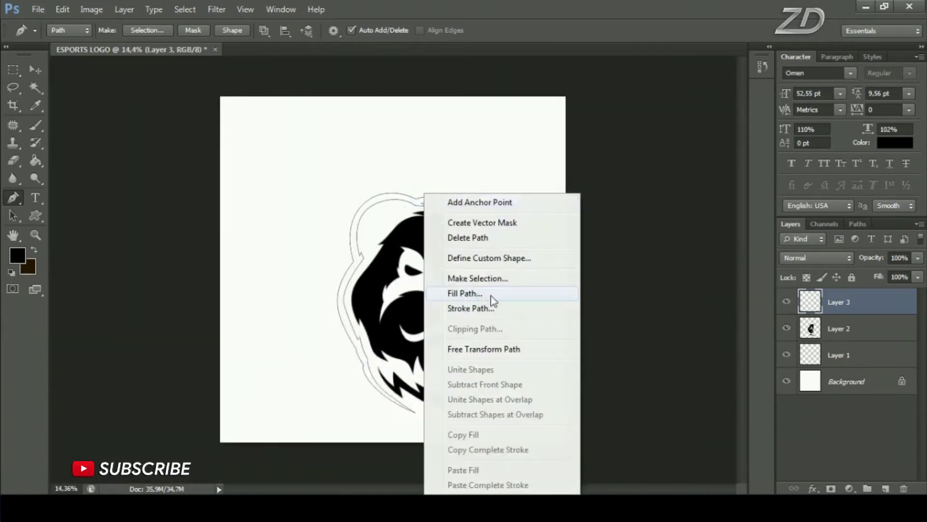
pyautogui.click(480, 296)
pyautogui.press('Return')
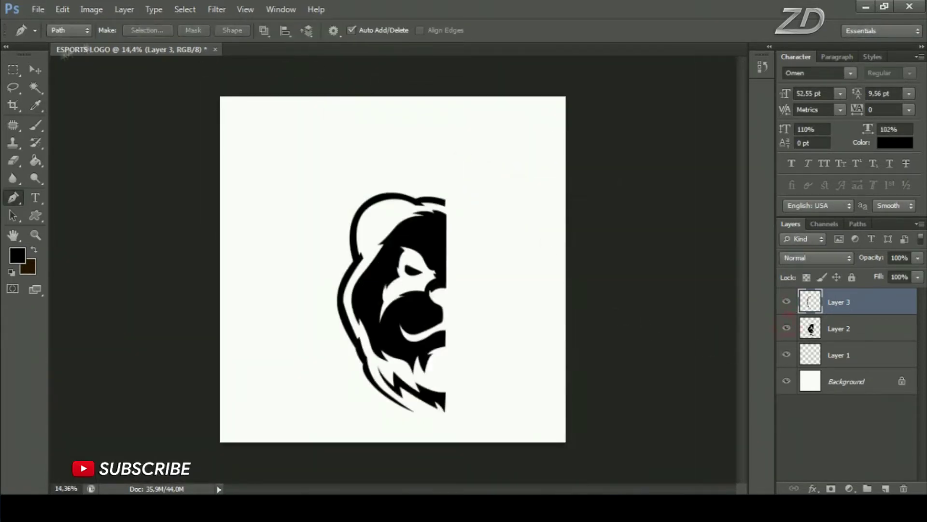
pyautogui.click(13, 70)
pyautogui.click(73, 68)
pyautogui.moveTo(445, 167); pyautogui.dragTo(513, 435)
pyautogui.hotkey('ctrl', '+')
pyautogui.hotkey('ctrl', '+')
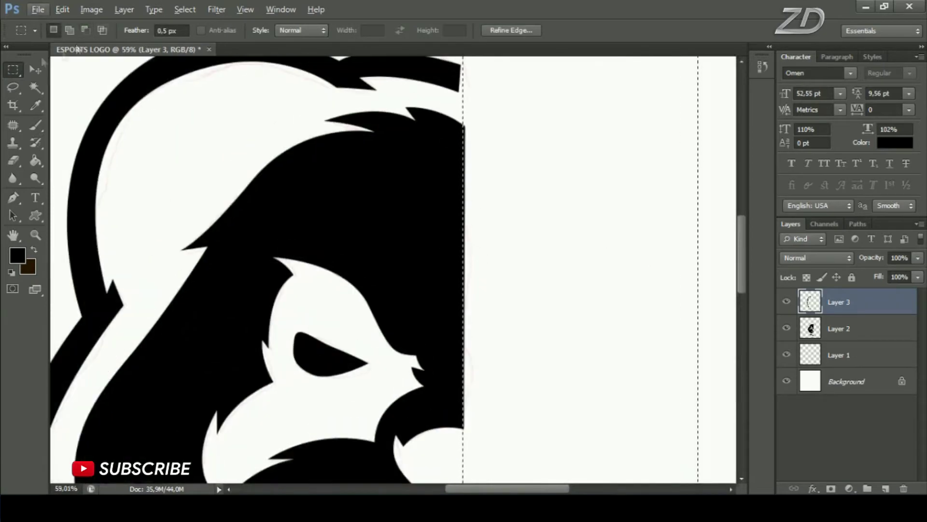
pyautogui.press('e')
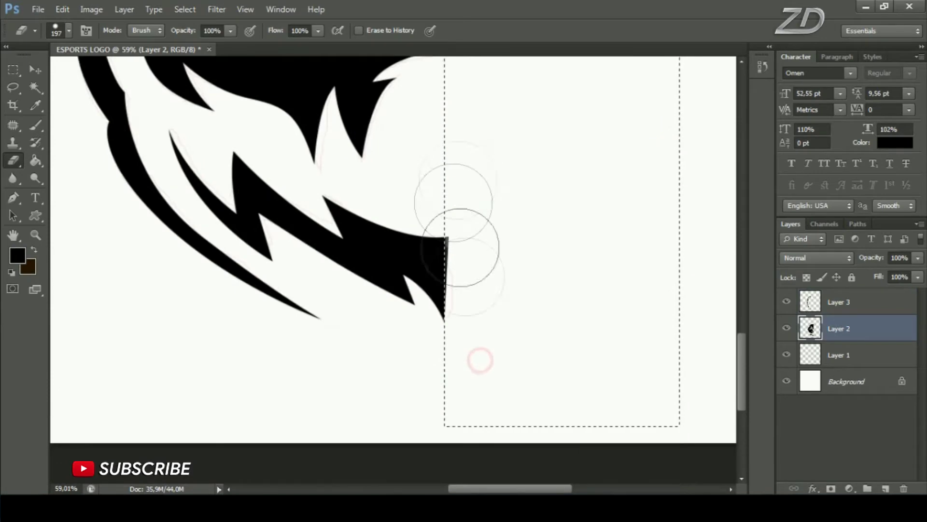
pyautogui.hotkey('ctrl', '-')
pyautogui.hotkey('ctrl', '-')
pyautogui.hotkey('ctrl', '-')
pyautogui.hotkey('ctrl', '-')
pyautogui.hotkey('ctrl', 'd')
pyautogui.click(787, 328)
pyautogui.click(838, 355)
pyautogui.rightClick(839, 355)
pyautogui.click(724, 68)
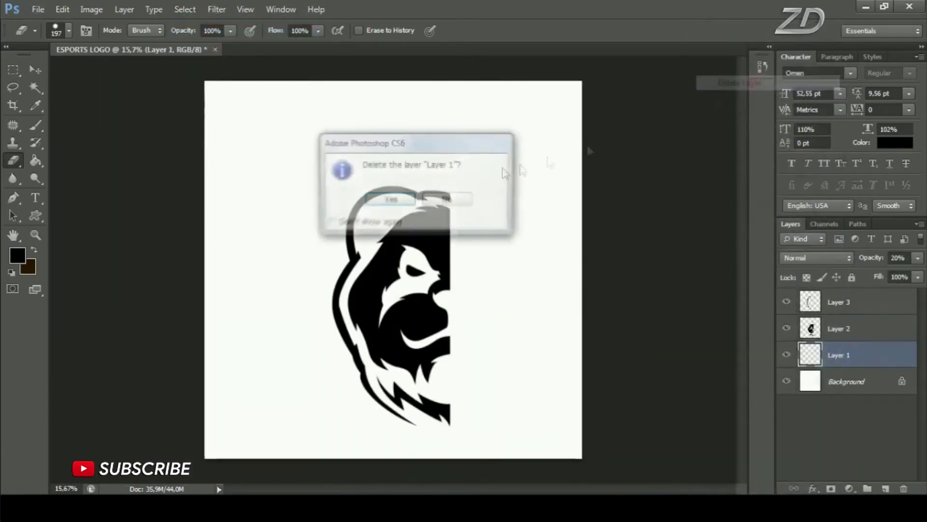
pyautogui.press('Return')
pyautogui.click(853, 305)
pyautogui.keyDown('shift'); pyautogui.click(838, 328); pyautogui.keyUp('shift')
pyautogui.press('v')
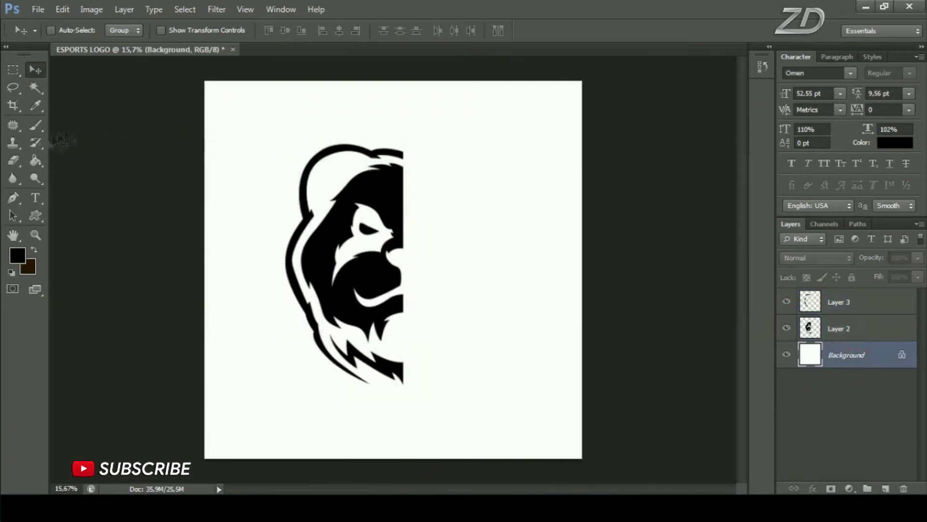
pyautogui.click(36, 161)
pyautogui.click(17, 255)
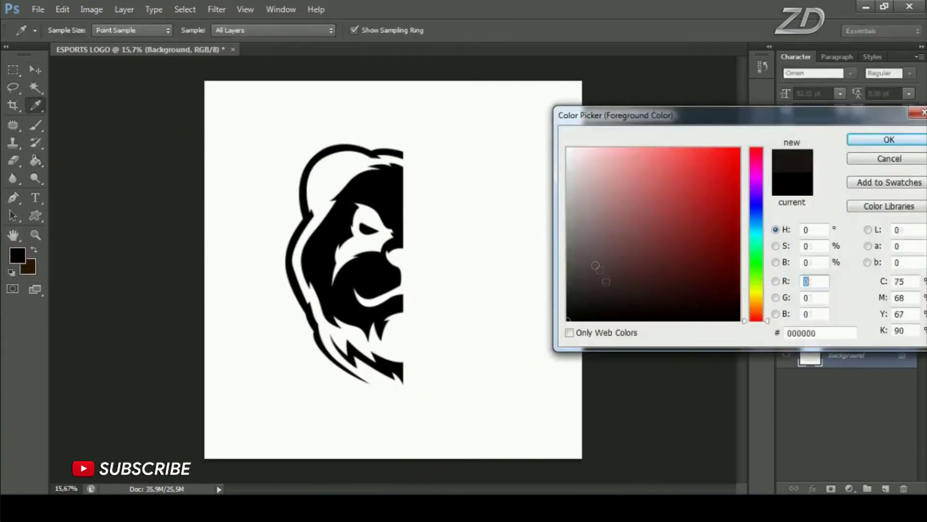
pyautogui.click(890, 139)
pyautogui.click(505, 198)
pyautogui.click(839, 328)
pyautogui.rightClick(838, 328)
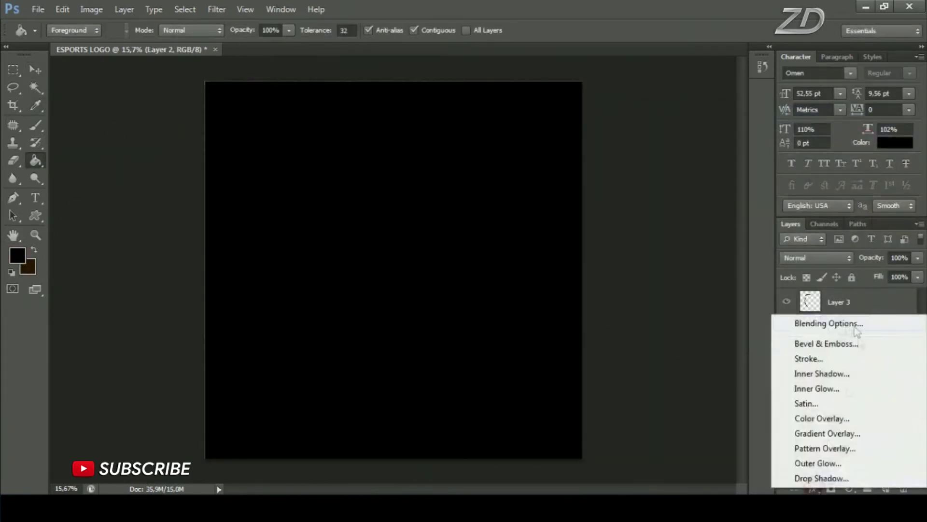
pyautogui.click(813, 323)
pyautogui.click(441, 215)
pyautogui.click(671, 99)
pyautogui.click(577, 127)
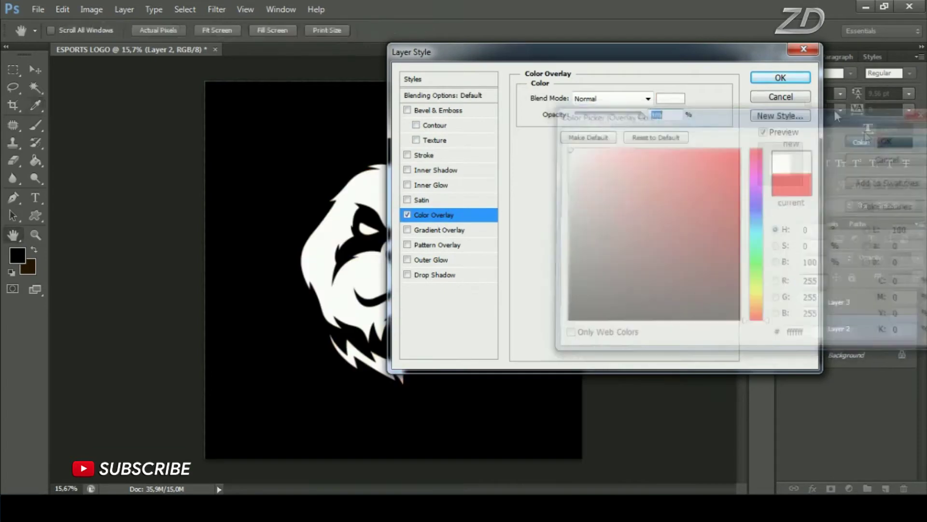
pyautogui.click(792, 111)
pyautogui.click(780, 77)
pyautogui.click(839, 302)
pyautogui.click(813, 489)
pyautogui.click(831, 386)
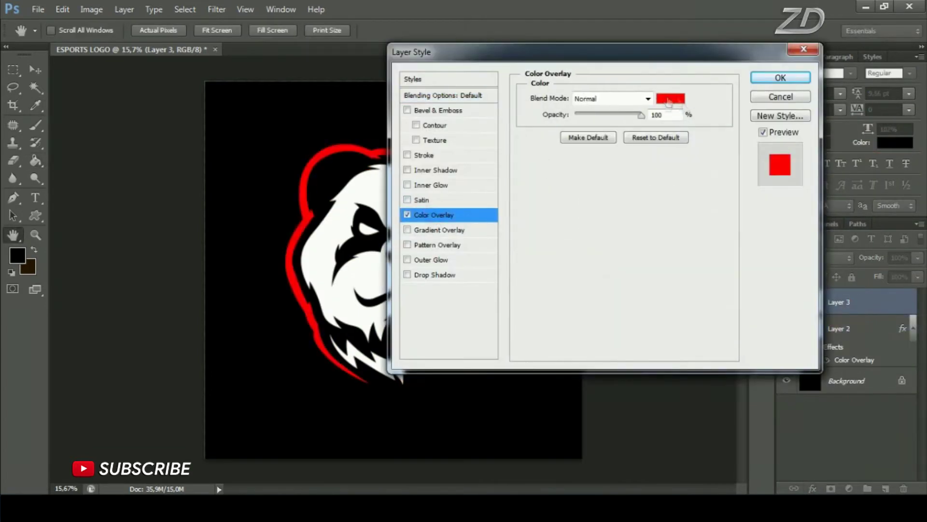
pyautogui.click(670, 99)
pyautogui.click(738, 150)
pyautogui.click(888, 140)
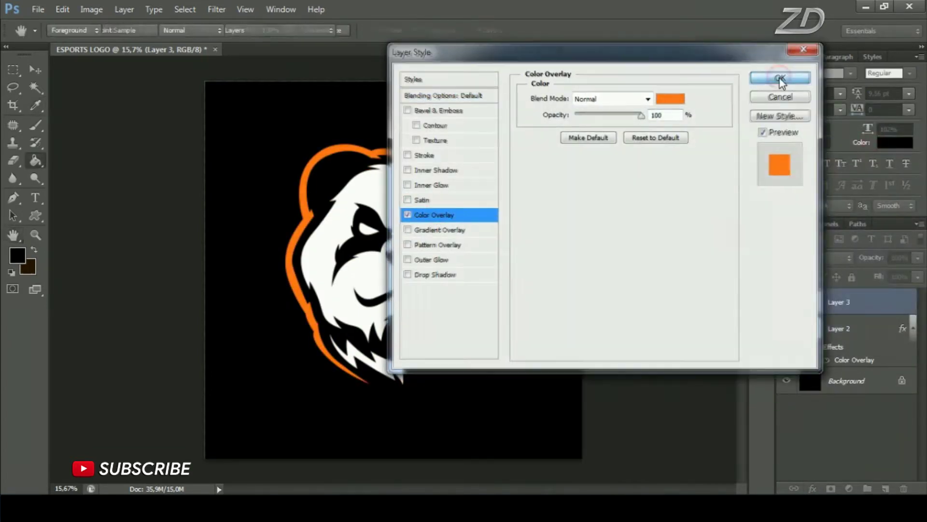
pyautogui.click(781, 77)
pyautogui.press('g')
pyautogui.click(839, 354)
pyautogui.click(885, 489)
pyautogui.click(13, 197)
pyautogui.click(75, 200)
pyautogui.click(17, 255)
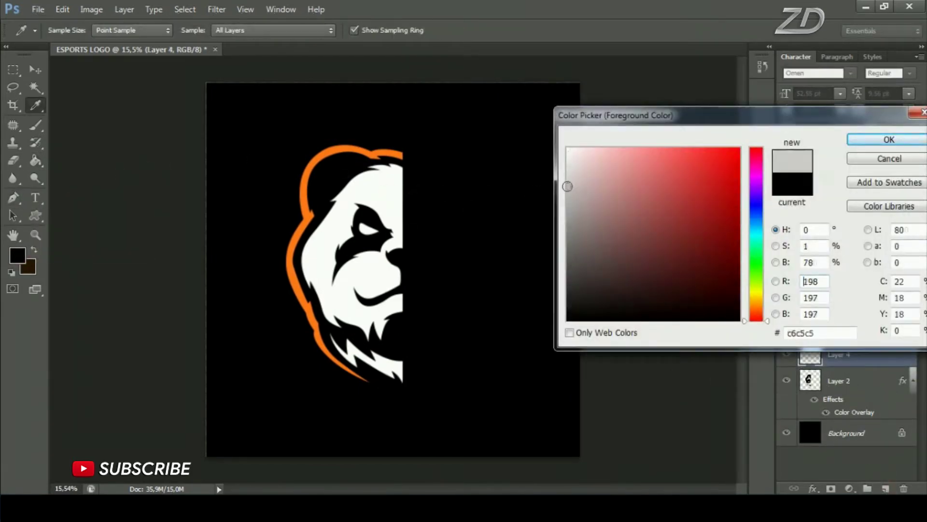
pyautogui.press('Return')
pyautogui.hotkey('ctrl', '+')
pyautogui.hotkey('ctrl', '+')
pyautogui.hotkey('ctrl', '+')
pyautogui.hotkey('ctrl', '+')
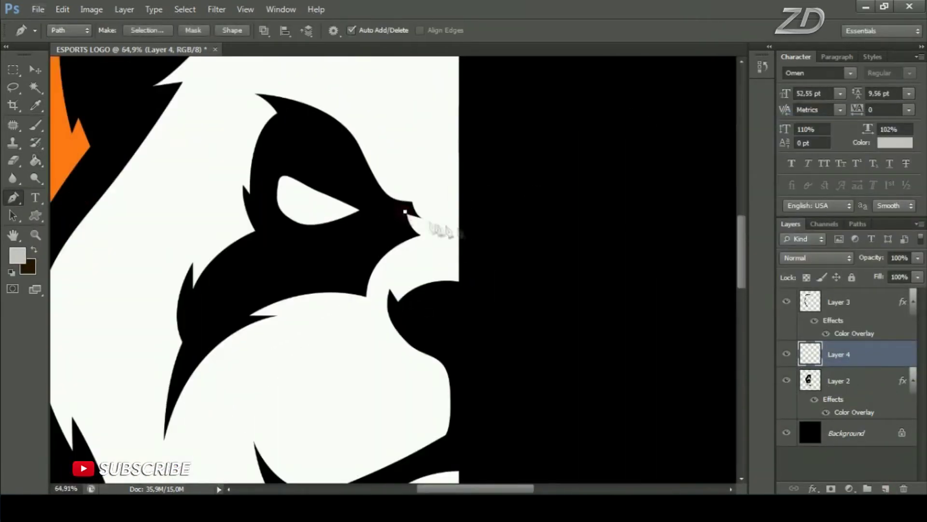
pyautogui.scroll(3, 422, 199)
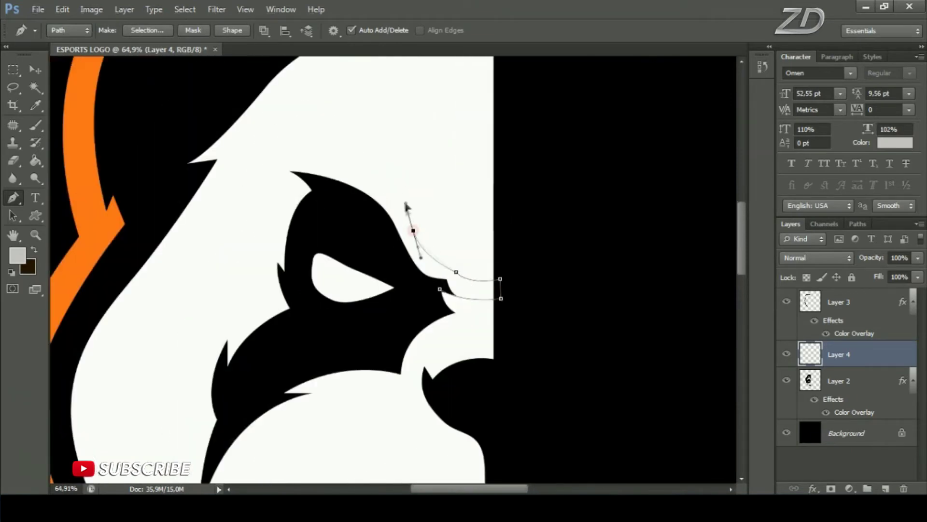
pyautogui.moveTo(290, 176); pyautogui.dragTo(333, 133)
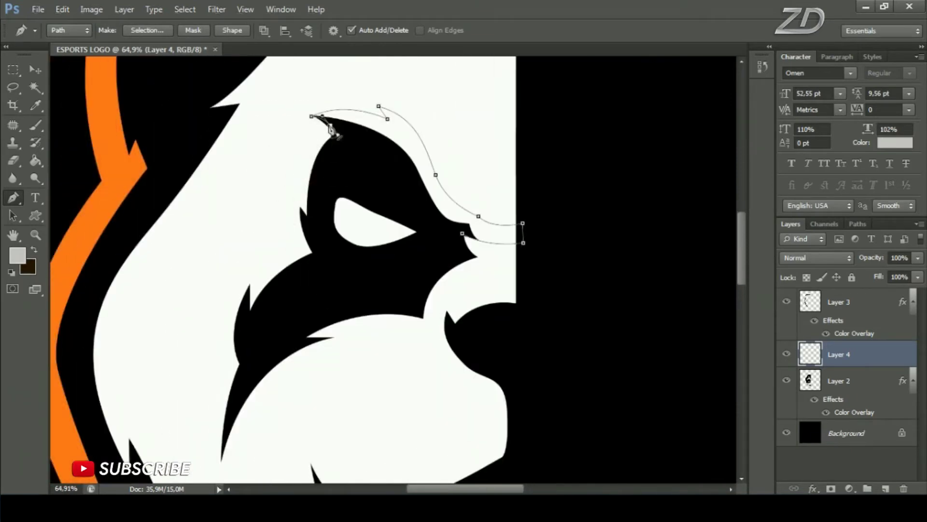
pyautogui.rightClick(464, 154)
pyautogui.click(517, 242)
pyautogui.hotkey('ctrl', '-')
pyautogui.hotkey('ctrl', '-')
pyautogui.hotkey('ctrl', '-')
pyautogui.hotkey('ctrl', '-')
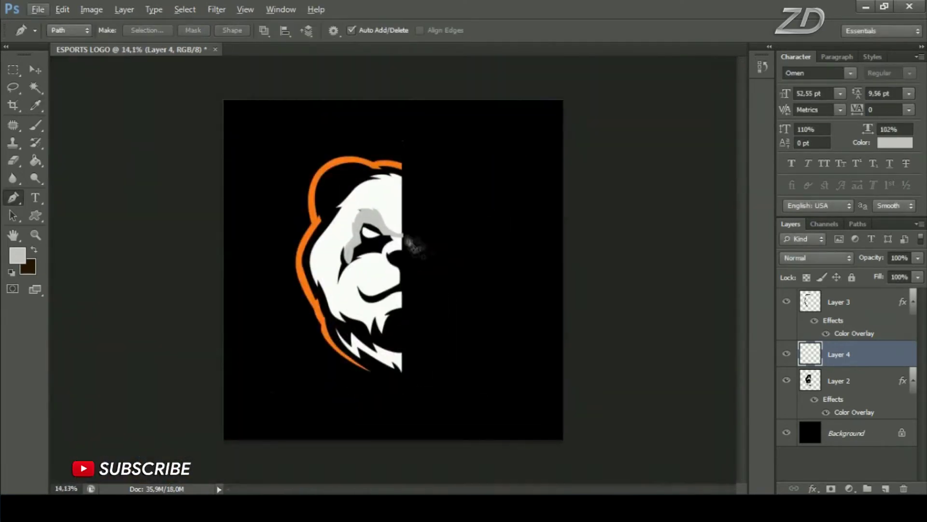
pyautogui.click(184, 10)
pyautogui.click(198, 64)
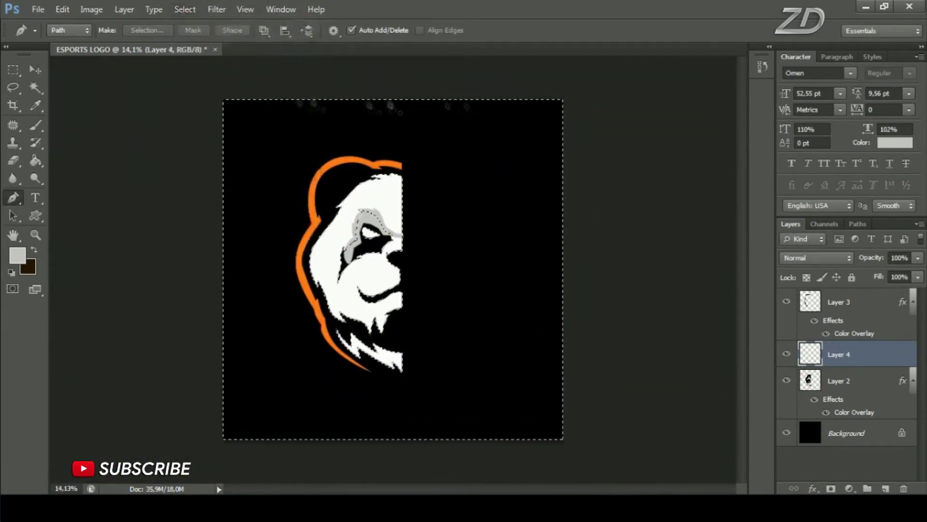
pyautogui.click(13, 160)
pyautogui.click(71, 162)
pyautogui.rightClick(470, 165)
pyautogui.hotkey('ctrl', '+')
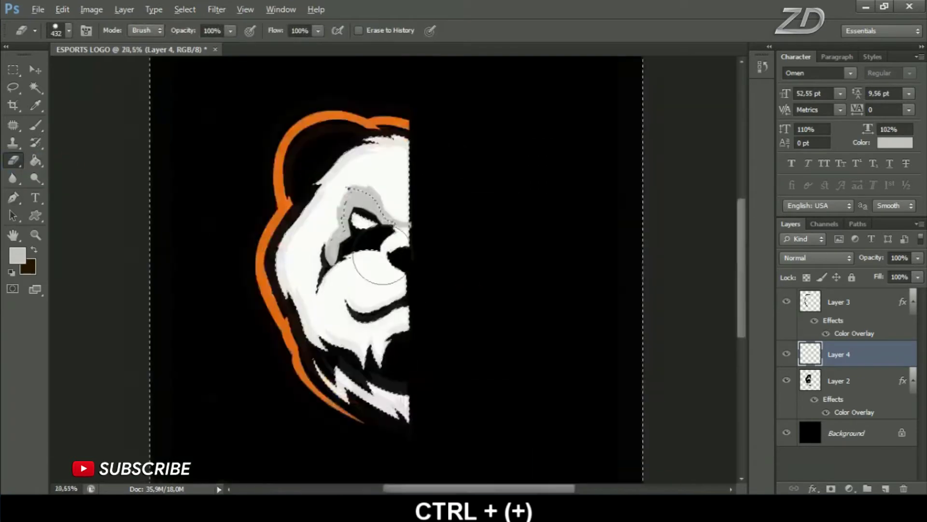
pyautogui.hotkey('ctrl', '+')
pyautogui.click(184, 10)
pyautogui.click(207, 35)
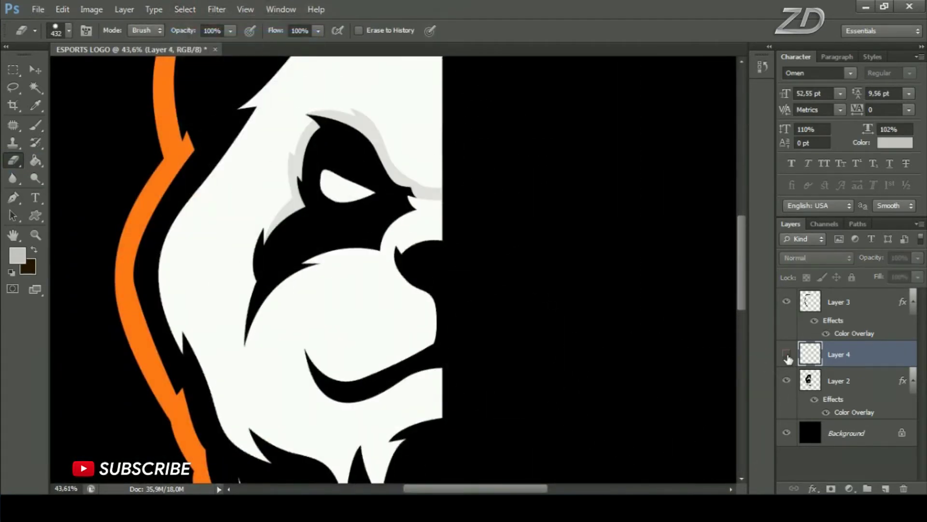
pyautogui.hotkey('ctrl', '-')
pyautogui.hotkey('ctrl', '-')
# On a new layer, draw a Pen path under the cheek and muzzle and fill it light grey.
pyautogui.click(885, 489)
pyautogui.click(13, 197)
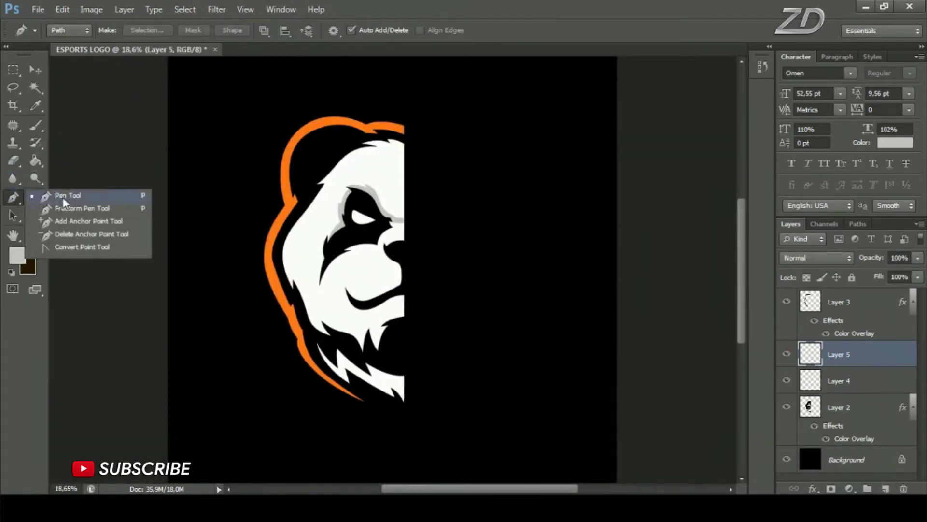
pyautogui.click(72, 188)
pyautogui.hotkey('ctrl', '+')
pyautogui.hotkey('ctrl', '+')
pyautogui.hotkey('ctrl', '+')
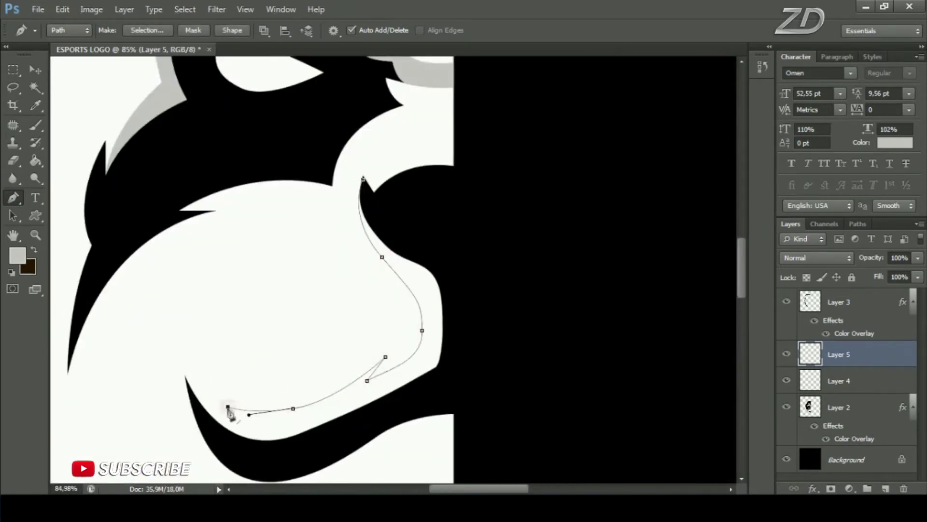
pyautogui.click(479, 304)
pyautogui.rightClick(417, 166)
pyautogui.click(441, 252)
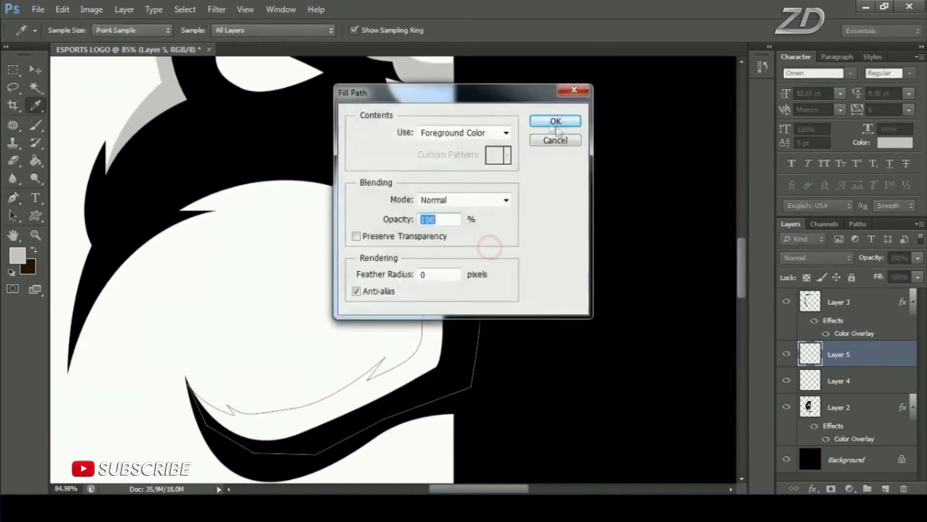
pyautogui.click(555, 122)
# Delete the path and erase the grey spilling outside the panda's face selection.
pyautogui.rightClick(492, 127)
pyautogui.click(528, 159)
pyautogui.keyDown('ctrl'); pyautogui.click(810, 405); pyautogui.keyUp('ctrl')
pyautogui.click(184, 10)
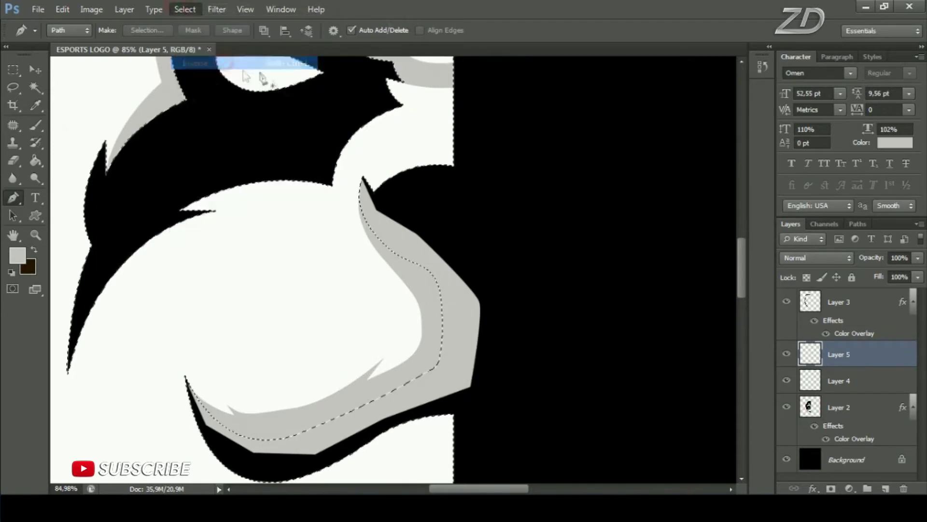
pyautogui.click(207, 56)
pyautogui.press('e')
pyautogui.moveTo(363, 193); pyautogui.dragTo(250, 341)
pyautogui.hotkey('ctrl', 'd')
pyautogui.scroll(-5, 628, 338)
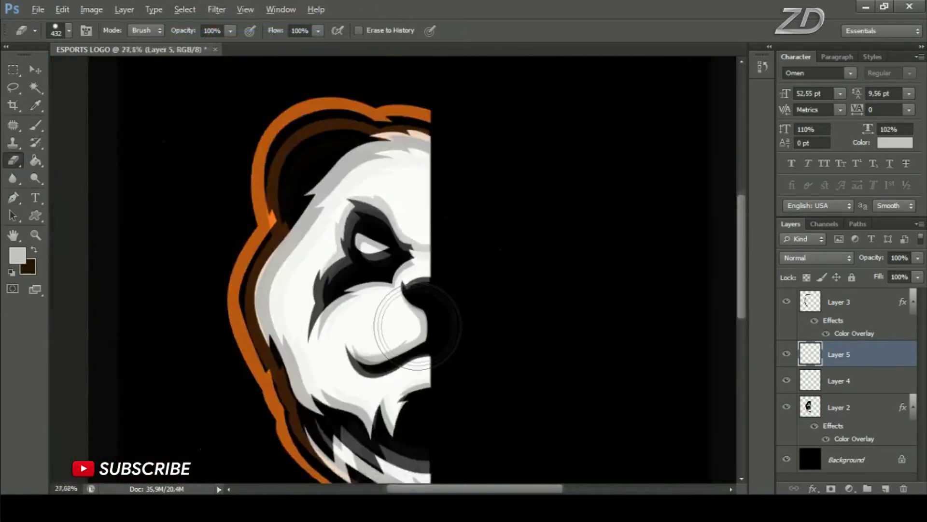
# On a new layer, draw a Pen path along the left side of the face and fill it grey.
pyautogui.click(887, 488)
pyautogui.press('p')
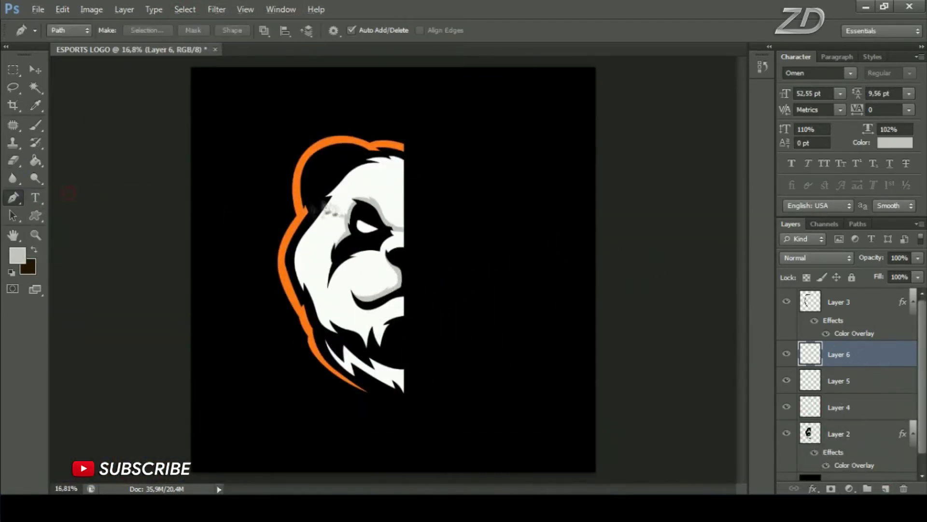
pyautogui.scroll(3, 328, 193)
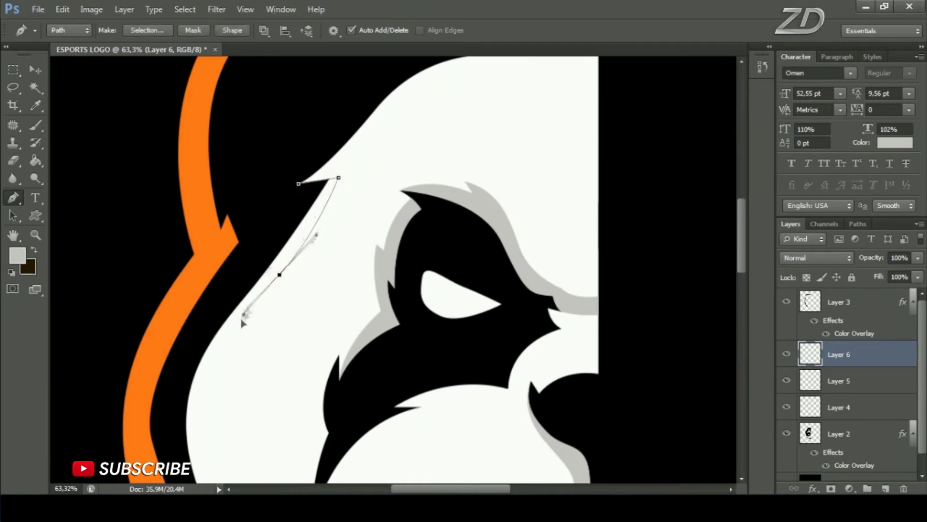
pyautogui.click(241, 320)
pyautogui.scroll(-2, 261, 221)
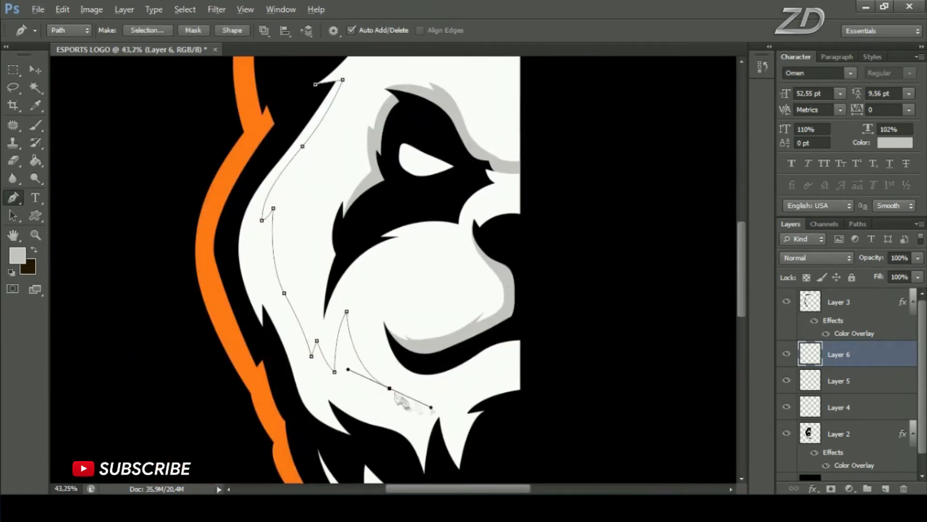
pyautogui.scroll(-2, 534, 355)
pyautogui.rightClick(454, 181)
pyautogui.scroll(-2, 522, 177)
pyautogui.hotkey('ctrl', 'Return')
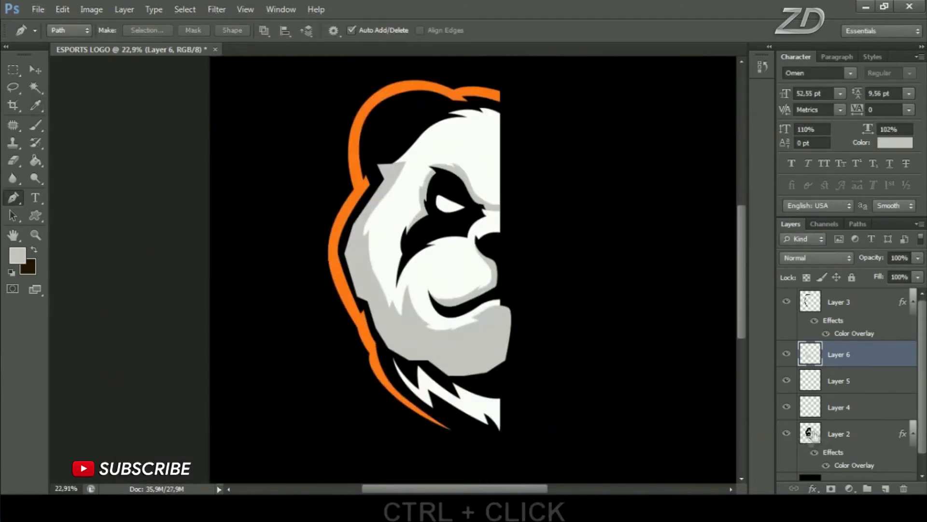
# Erase the shading outside the inverted face selection, then deselect.
pyautogui.click(185, 10)
pyautogui.click(251, 63)
pyautogui.press('e')
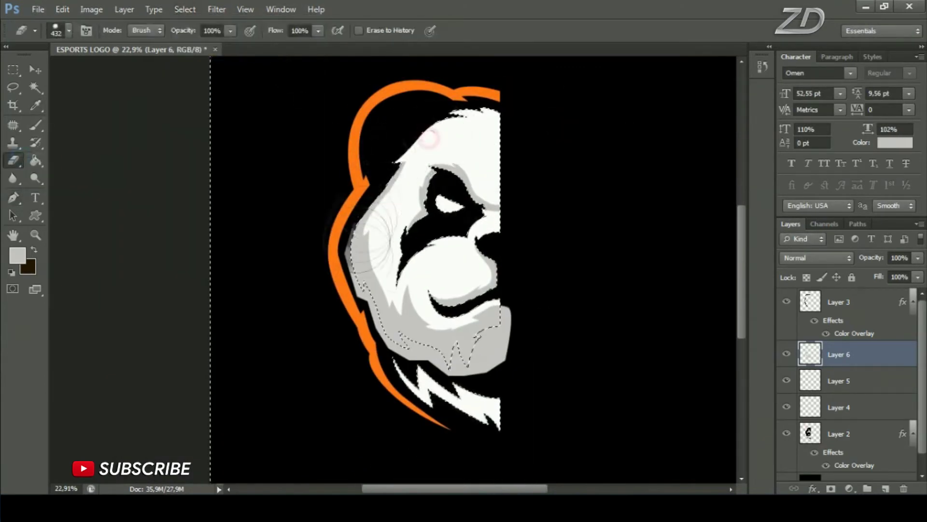
pyautogui.click(185, 9)
pyautogui.click(231, 39)
# Merge the three shading layers into one layer named SHADOW 1.
pyautogui.keyDown('shift'); pyautogui.click(838, 407); pyautogui.keyUp('shift')
pyautogui.hotkey('ctrl', 'e')
pyautogui.hotkey('ctrl', 'z')
pyautogui.hotkey('ctrl', 'z')
pyautogui.hotkey('ctrl', 'z')
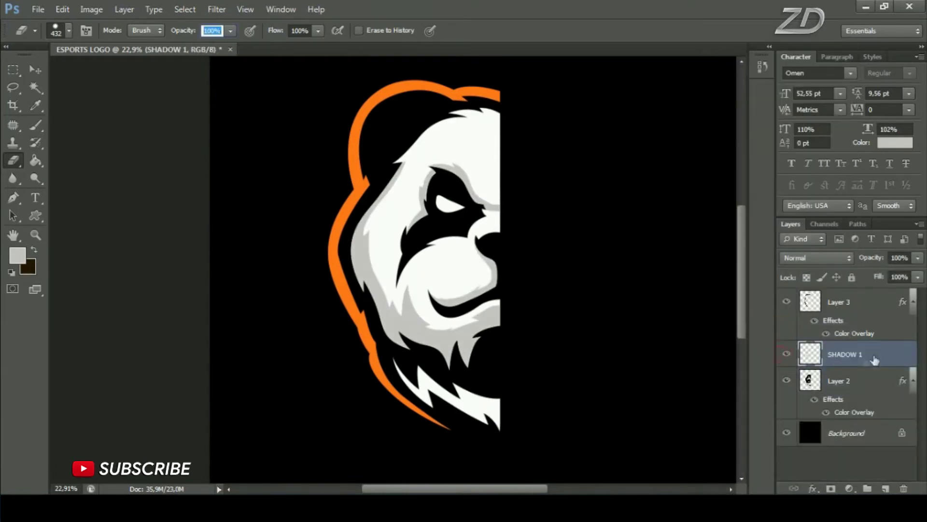
# Fill a Pen path along the lower left jaw with darker grey #a3a2a2.
pyautogui.click(17, 259)
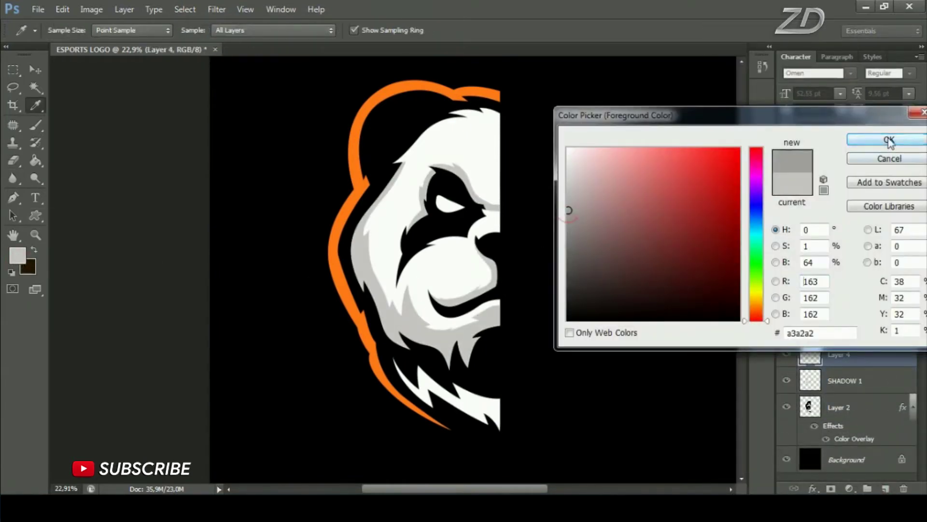
pyautogui.click(888, 140)
pyautogui.rightClick(13, 198)
pyautogui.click(68, 190)
pyautogui.hotkey('ctrl', '+')
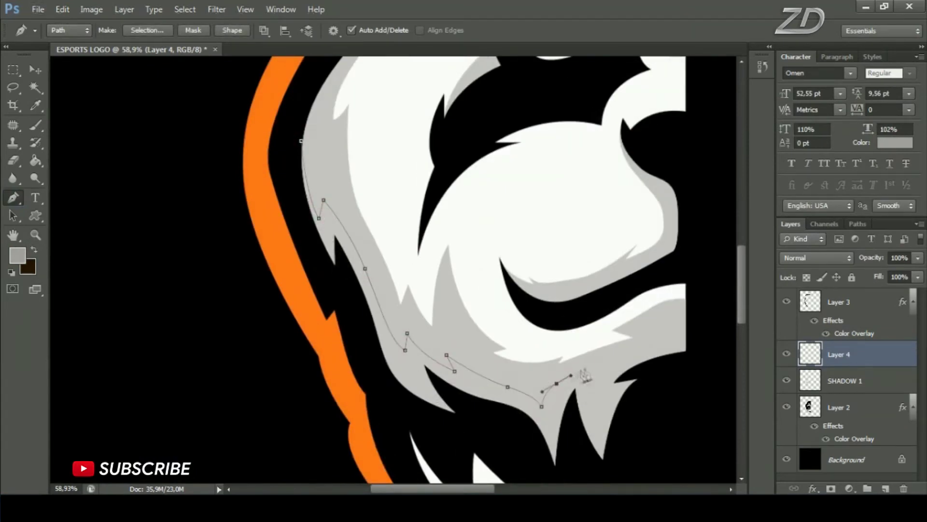
pyautogui.scroll(-5, 425, 290)
pyautogui.rightClick(483, 338)
pyautogui.click(512, 410)
pyautogui.click(554, 122)
# Erase the dark grey outside the inverted face selection, deselect, and fit the logo on screen.
pyautogui.click(184, 9)
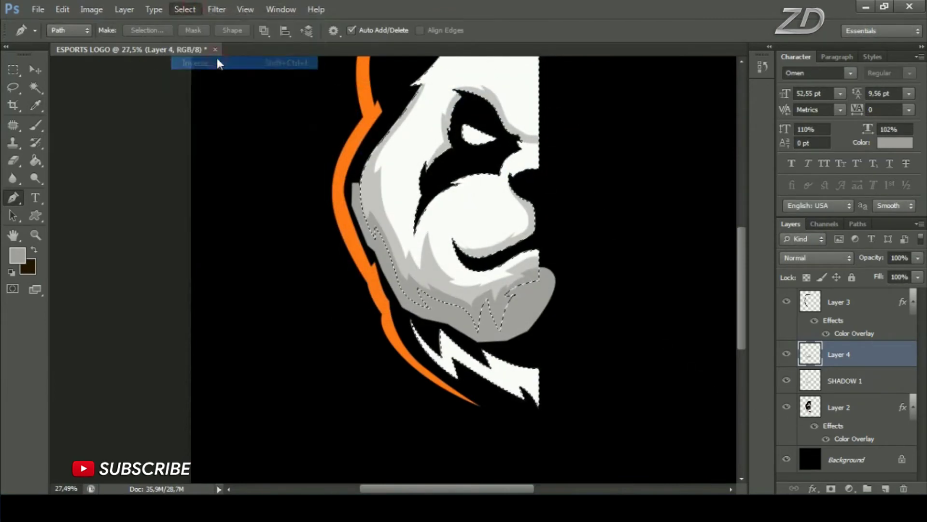
pyautogui.click(203, 59)
pyautogui.rightClick(13, 160)
pyautogui.click(47, 159)
pyautogui.moveTo(483, 290); pyautogui.dragTo(548, 311)
pyautogui.click(185, 10)
pyautogui.click(207, 37)
pyautogui.hotkey('ctrl', '0')
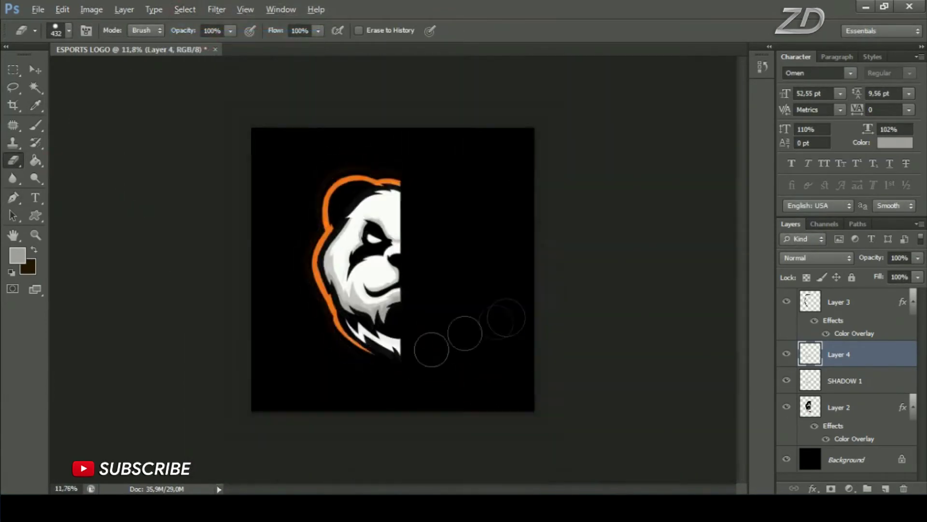
# Rename the new layer SHADOW 2 and select all the mascot layers.
pyautogui.click(786, 354)
pyautogui.doubleClick(839, 354)
pyautogui.write('SHADOW 2')
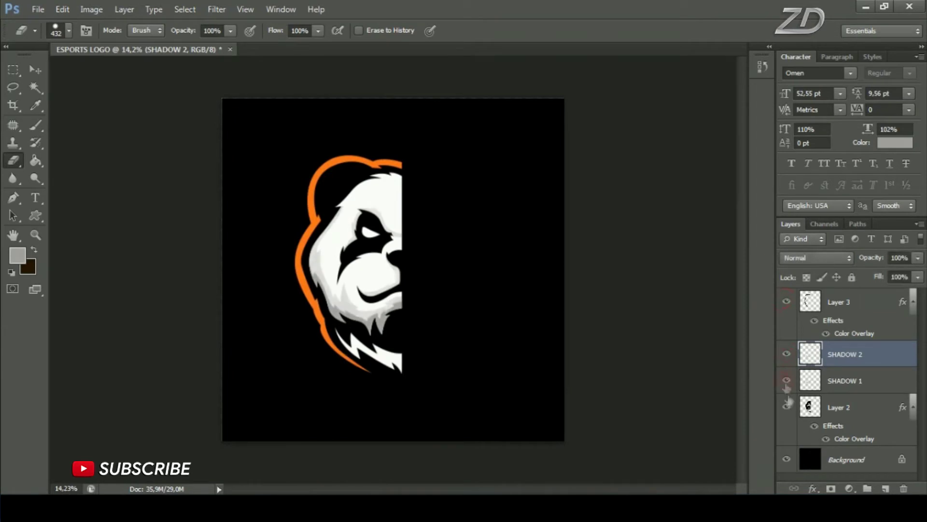
pyautogui.click(845, 302)
pyautogui.keyDown('shift'); pyautogui.click(845, 407); pyautogui.keyUp('shift')
# Duplicate the mascot layers, flip the copy horizontally, and place it to complete the face.
pyautogui.rightClick(867, 408)
pyautogui.click(771, 71)
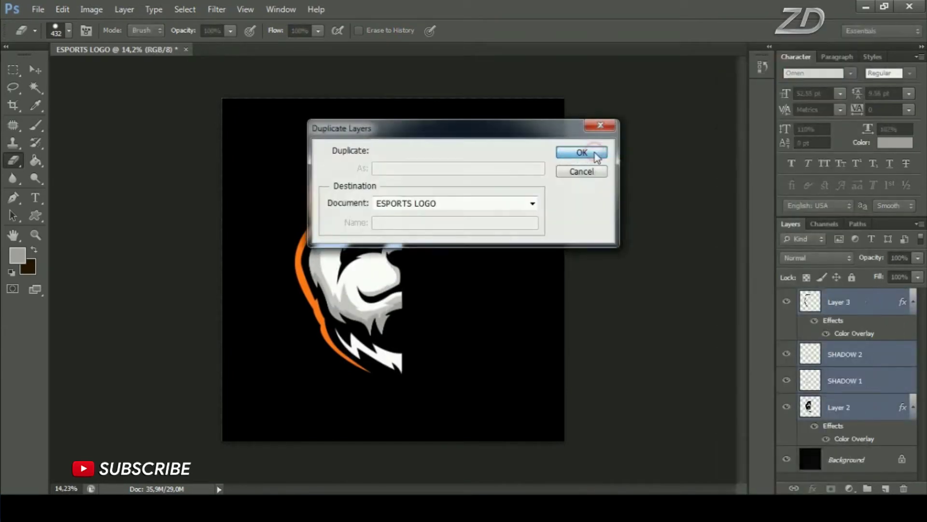
pyautogui.click(575, 149)
pyautogui.hotkey('ctrl', 't')
pyautogui.rightClick(445, 202)
pyautogui.click(507, 402)
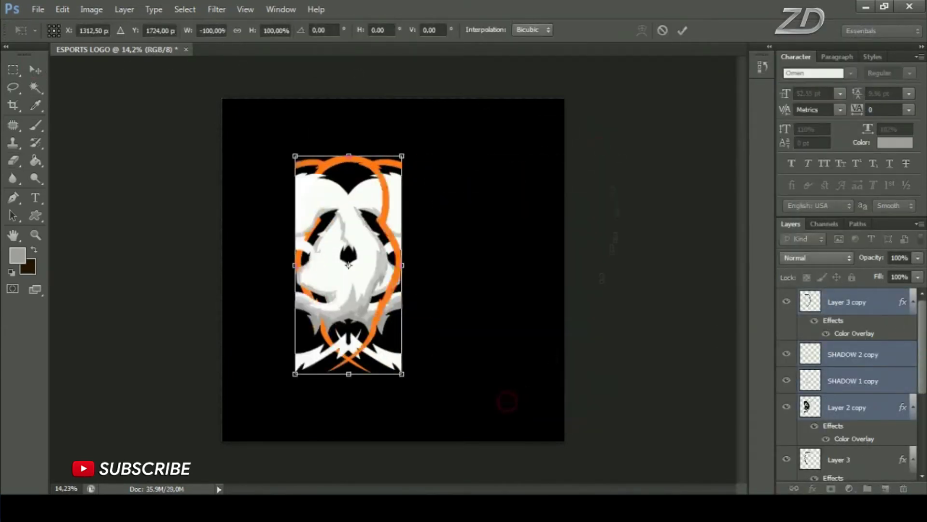
pyautogui.moveTo(363, 214); pyautogui.dragTo(471, 214)
pyautogui.click(682, 31)
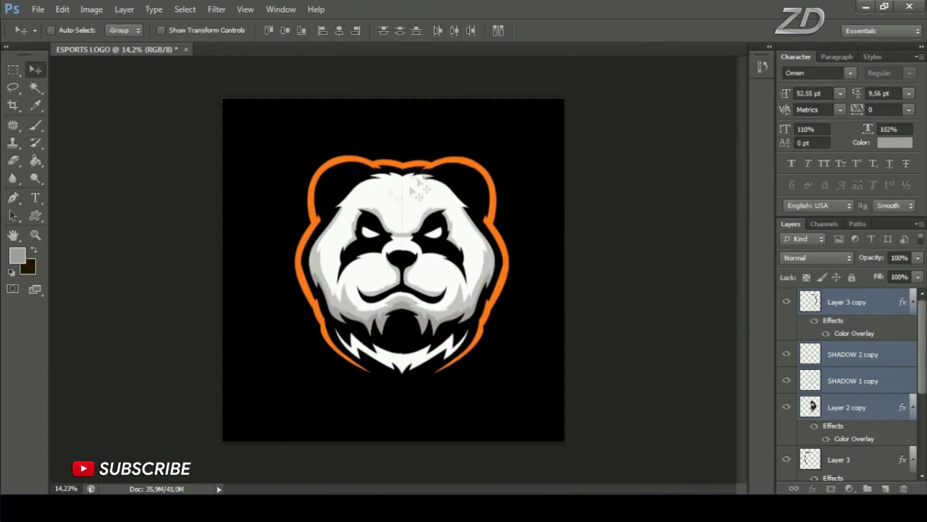
# Merge Layer 3 copy with Layer 3.
pyautogui.scroll(5, 414, 155)
pyautogui.scroll(3, 418, 161)
pyautogui.scroll(-4, 418, 165)
pyautogui.scroll(-2, 439, 225)
pyautogui.click(787, 302)
pyautogui.keyDown('ctrl'); pyautogui.click(839, 459); pyautogui.keyUp('ctrl')
pyautogui.rightClick(839, 459)
pyautogui.click(739, 328)
# Merge the four shadow layers into one, and Layer 2 copy with Layer 2.
pyautogui.click(853, 329)
pyautogui.keyDown('shift'); pyautogui.click(852, 354); pyautogui.keyUp('shift')
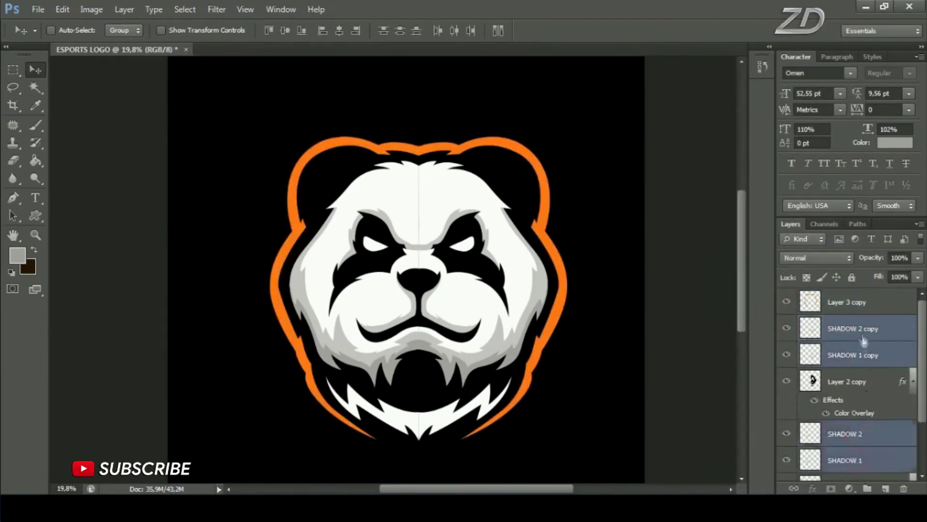
pyautogui.rightClick(864, 343)
pyautogui.click(788, 330)
pyautogui.click(852, 354)
pyautogui.keyDown('shift'); pyautogui.click(852, 407); pyautogui.keyUp('shift')
pyautogui.rightClick(864, 407)
pyautogui.click(748, 327)
# Rename the merged white layer WT and the orange outline layer OUT.
pyautogui.doubleClick(843, 355)
pyautogui.write('WT')
pyautogui.doubleClick(834, 301)
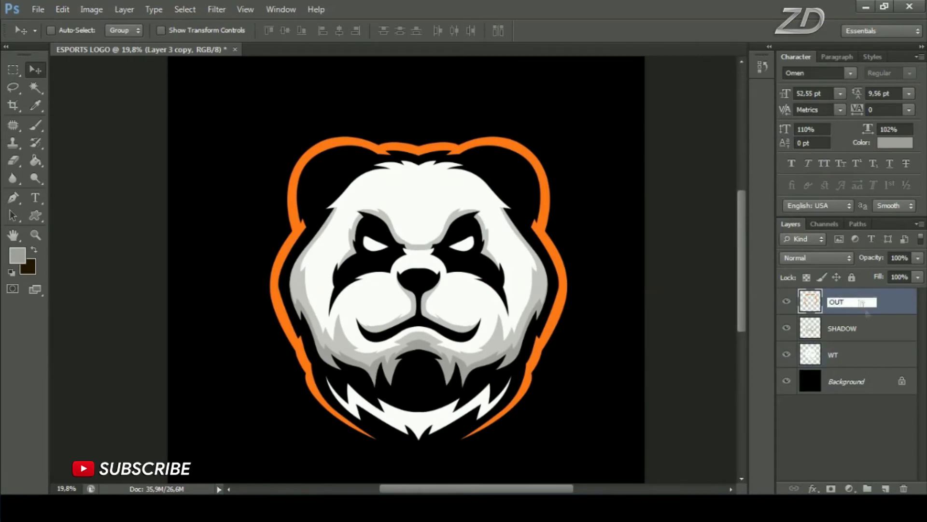
pyautogui.write('OUT')
pyautogui.press('Return')
pyautogui.click(787, 301)
pyautogui.click(852, 357)
pyautogui.rightClick(36, 88)
# Magic Wand the jaw fur and paint orange into it and the eyes on a new layer.
pyautogui.click(82, 95)
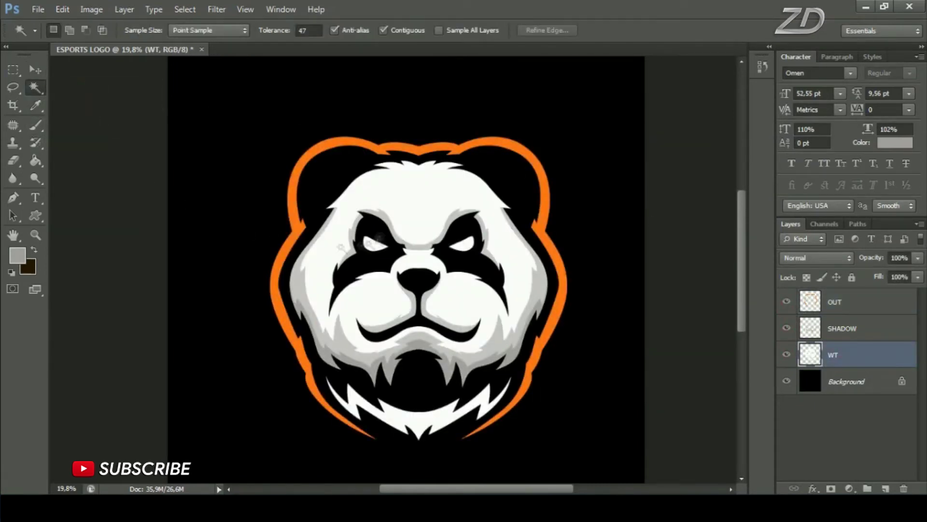
pyautogui.click(856, 330)
pyautogui.click(885, 488)
pyautogui.rightClick(35, 125)
pyautogui.click(72, 130)
pyautogui.click(17, 255)
pyautogui.click(504, 137)
pyautogui.press('Return')
pyautogui.rightClick(573, 190)
pyautogui.moveTo(464, 244); pyautogui.dragTo(372, 244)
pyautogui.moveTo(338, 386); pyautogui.dragTo(435, 411)
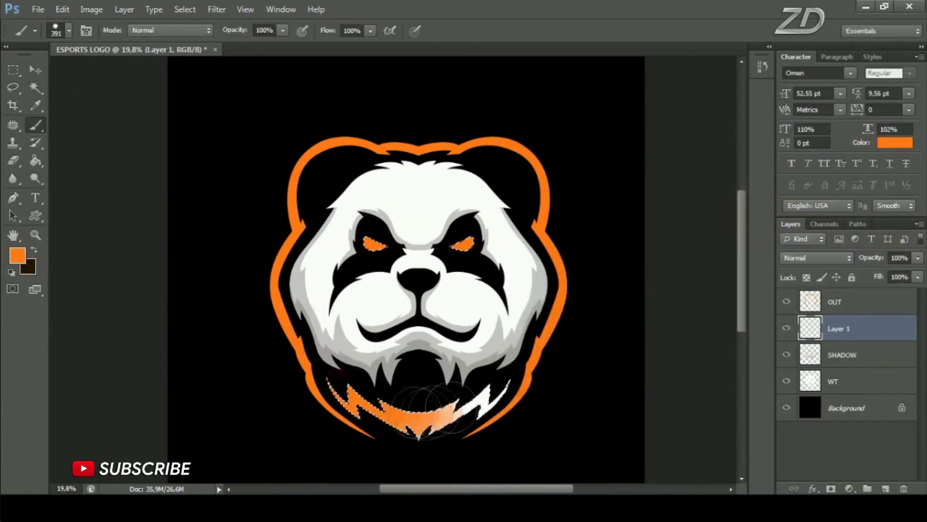
# Deselect and name the orange paint layer ORG.
pyautogui.click(184, 9)
pyautogui.click(193, 31)
pyautogui.doubleClick(836, 329)
pyautogui.write('ORG')
pyautogui.press('Return')
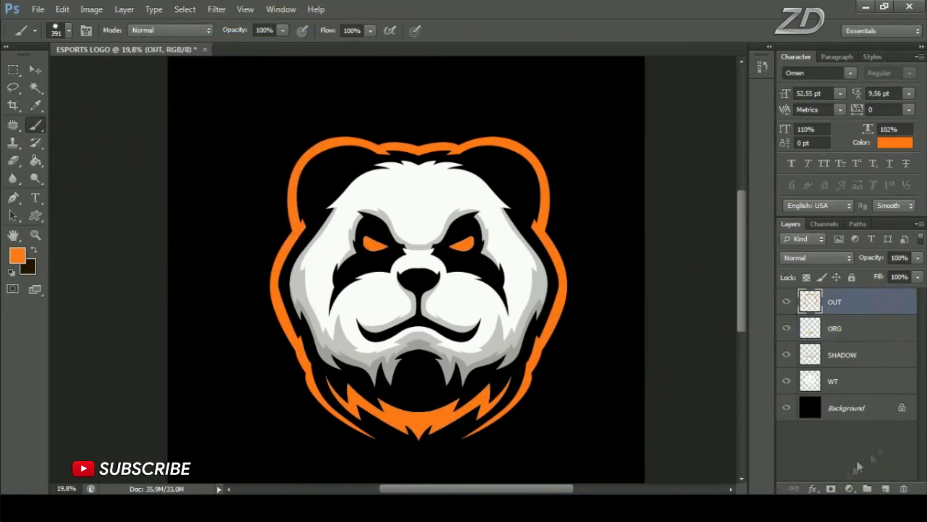
# Put the panda layers OUT through WT into a new group named CHARACTER.
pyautogui.click(868, 488)
pyautogui.click(851, 322)
pyautogui.keyDown('shift'); pyautogui.click(863, 399); pyautogui.keyUp('shift')
pyautogui.moveTo(861, 297); pyautogui.dragTo(858, 296)
pyautogui.doubleClick(840, 296)
pyautogui.write('CHARACT')
pyautogui.write('v')
# Centre the panda horizontally on the canvas and scale it up slightly.
pyautogui.click(340, 30)
pyautogui.click(185, 9)
pyautogui.click(196, 35)
pyautogui.hotkey('ctrl', '-')
pyautogui.hotkey('ctrl', 't')
pyautogui.moveTo(511, 166); pyautogui.dragTo(517, 159)
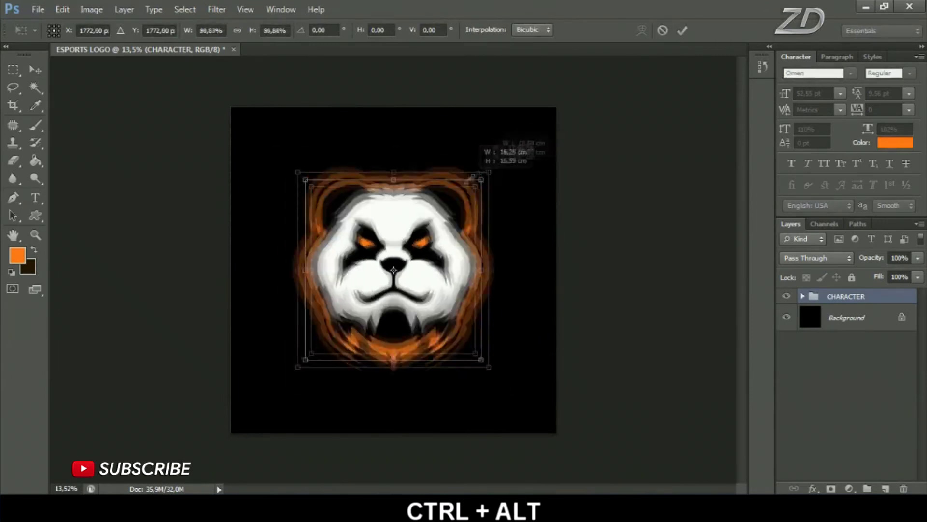
pyautogui.press('Return')
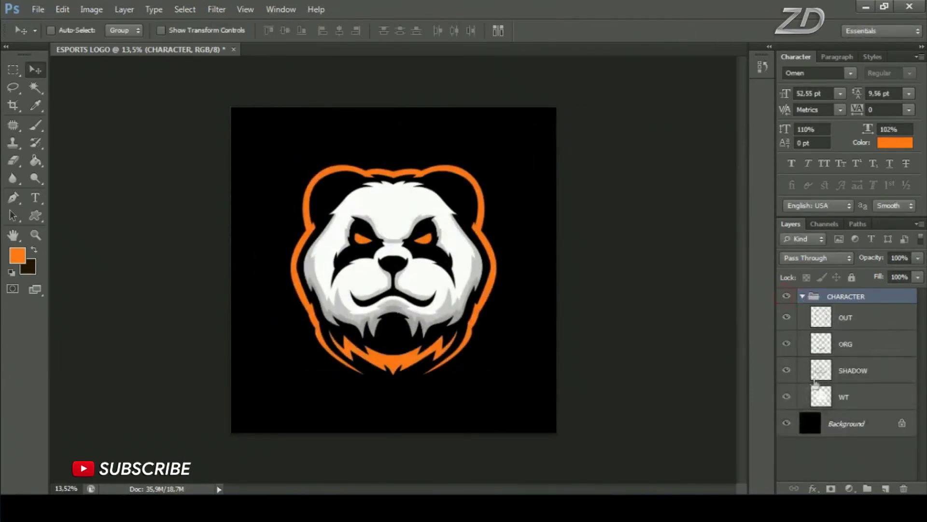
pyautogui.click(94, 198)
# Type ESPORTS on the panda's muzzle in the Omen font.
pyautogui.click(368, 311)
pyautogui.write('ESPORTS')
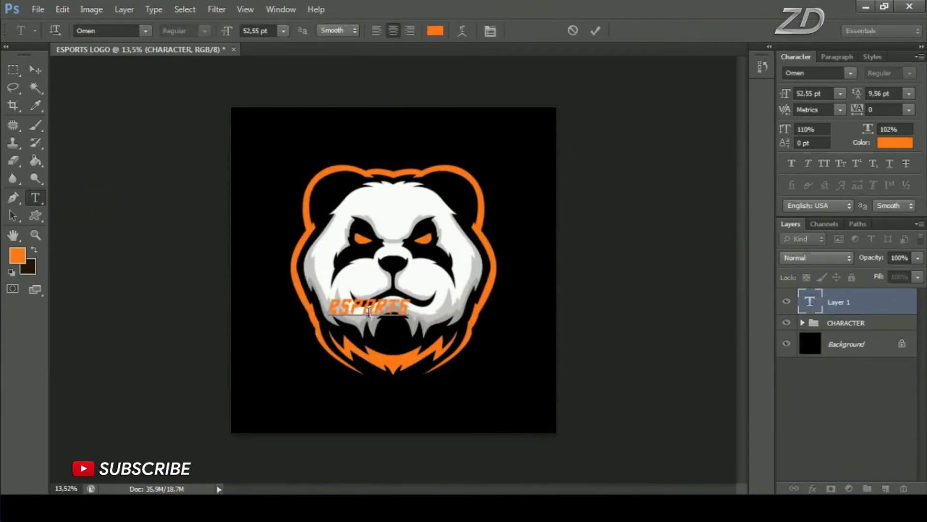
pyautogui.click(145, 30)
pyautogui.scroll(-3, 193, 285)
pyautogui.click(200, 197)
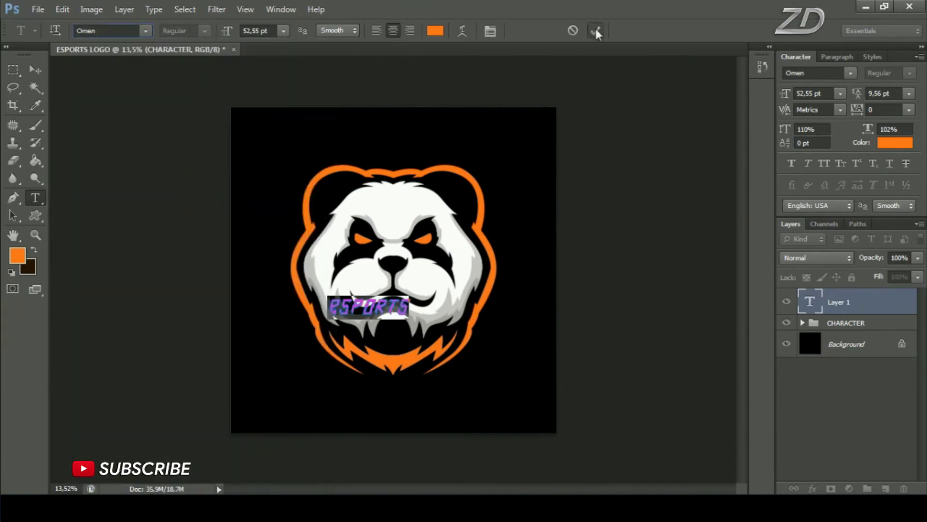
pyautogui.click(595, 30)
# Enlarge the ESPORTS text and move it down beneath the panda's face.
pyautogui.hotkey('ctrl', 't')
pyautogui.moveTo(410, 295); pyautogui.dragTo(438, 289)
pyautogui.press('Return')
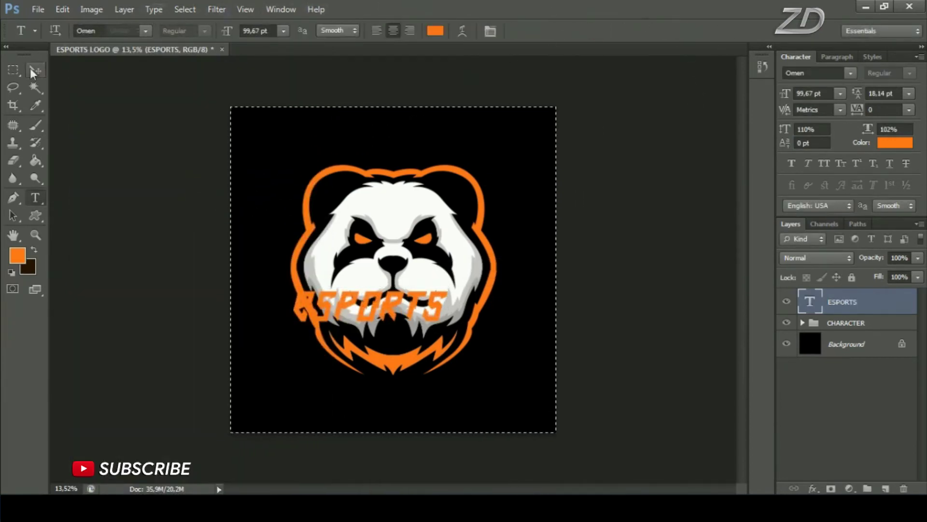
pyautogui.click(185, 9)
pyautogui.click(193, 33)
pyautogui.moveTo(392, 289); pyautogui.dragTo(392, 339)
pyautogui.hotkey('ctrl', 't')
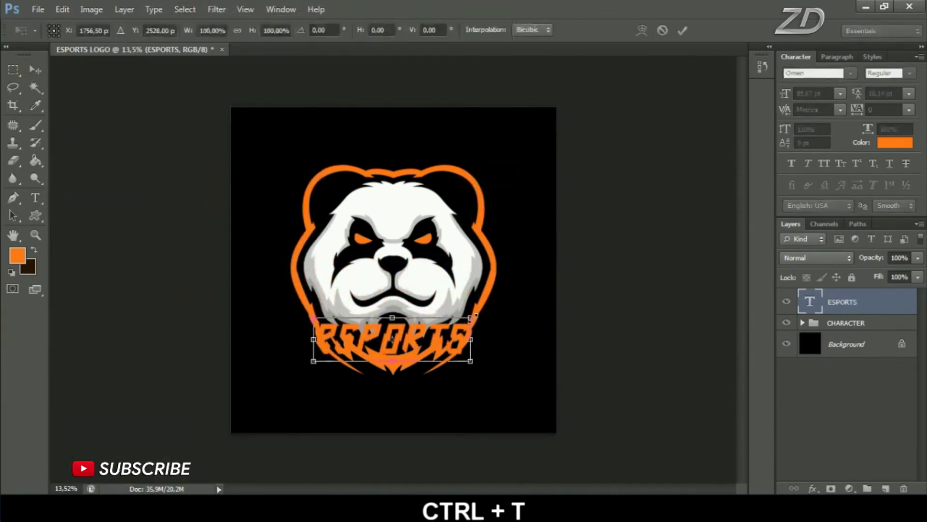
pyautogui.click(682, 30)
# Change the ESPORTS text colour to white.
pyautogui.rightClick(35, 197)
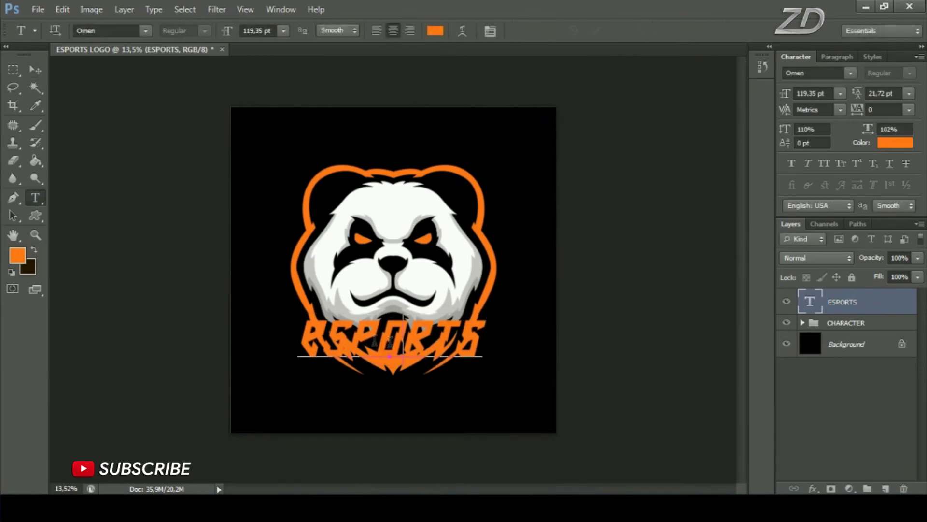
pyautogui.click(435, 30)
pyautogui.click(573, 149)
pyautogui.click(869, 139)
pyautogui.click(358, 287)
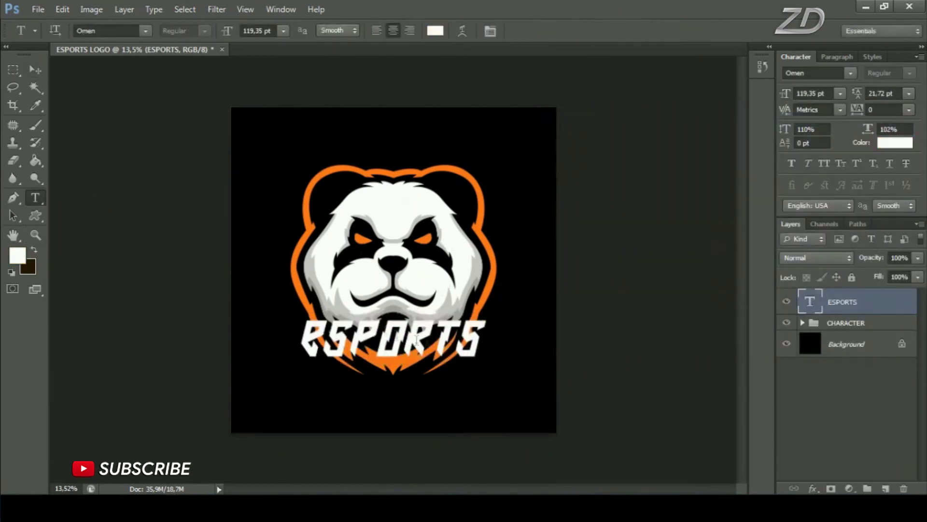
# Rasterize the ESPORTS text and skew it into a slight slant.
pyautogui.press('b')
pyautogui.click(396, 271)
pyautogui.click(409, 206)
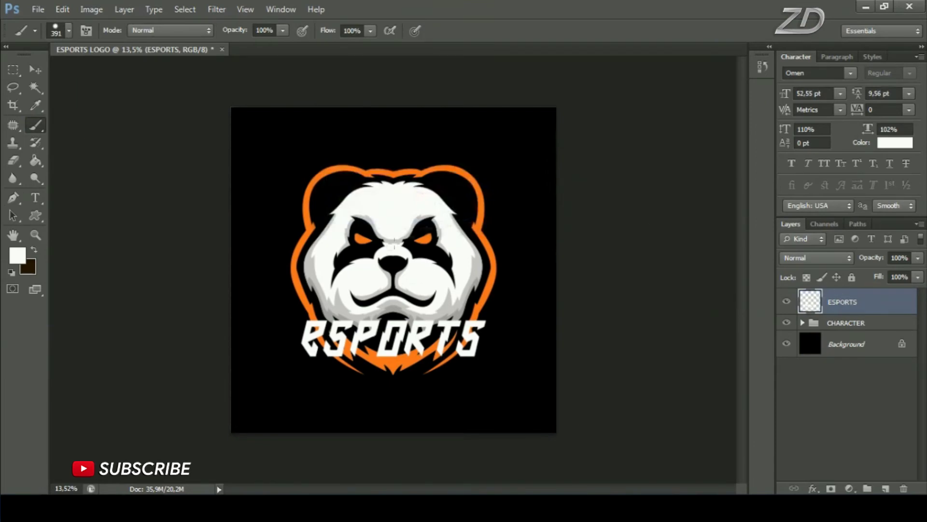
pyautogui.hotkey('ctrl', 't')
pyautogui.hotkey('ctrl', '+')
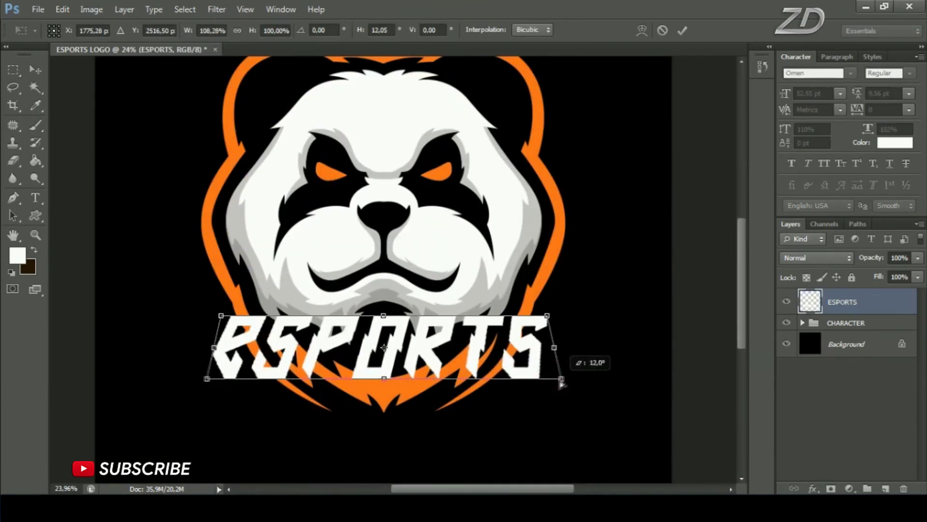
pyautogui.click(682, 29)
pyautogui.hotkey('ctrl', '-')
# Give the ESPORTS layer a black Stroke layer style.
pyautogui.rightClick(821, 309)
pyautogui.click(821, 336)
pyautogui.click(423, 155)
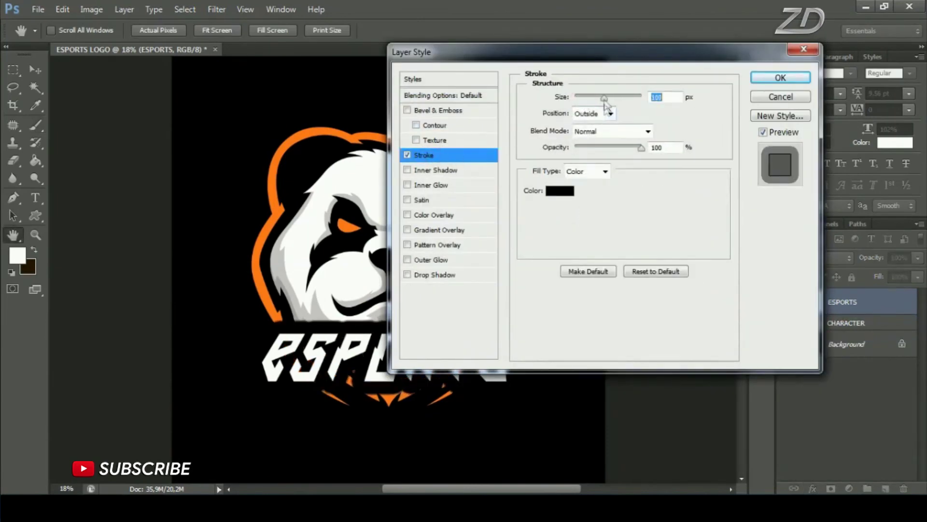
pyautogui.click(791, 80)
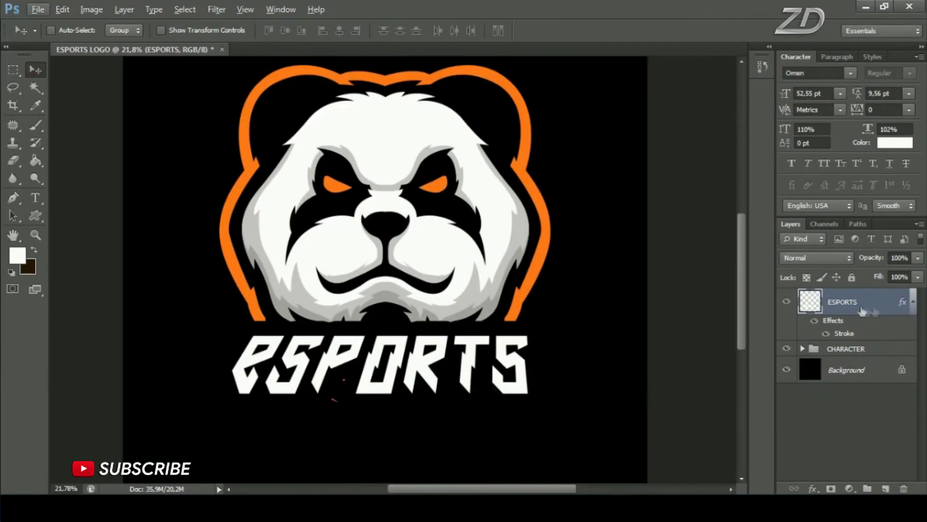
# Duplicate the ESPORTS layer and merge it with its stroke into one layer.
pyautogui.rightClick(862, 310)
pyautogui.click(773, 58)
pyautogui.press('Return')
pyautogui.click(787, 355)
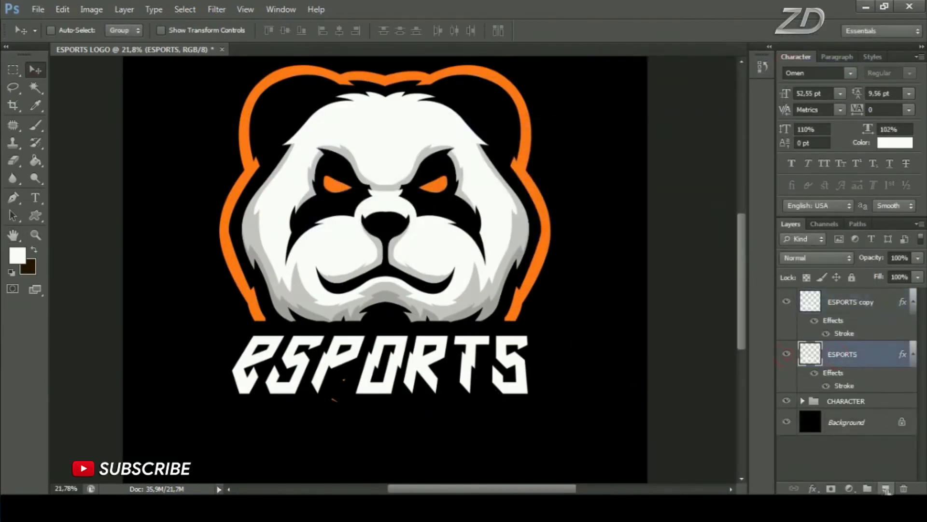
pyautogui.keyDown('ctrl'); pyautogui.click(853, 385); pyautogui.keyUp('ctrl')
pyautogui.rightClick(853, 385)
pyautogui.click(755, 327)
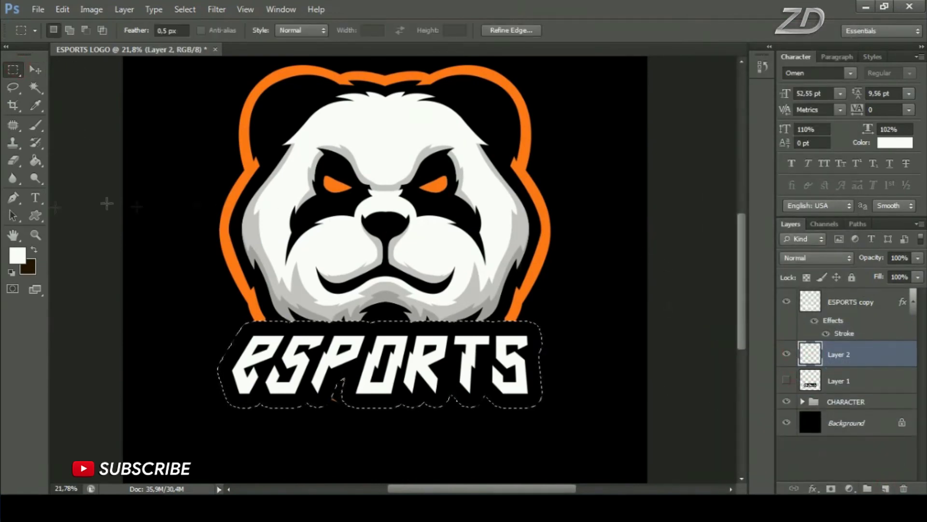
# Stroke the text selection outside in orange to form the plate outline.
pyautogui.click(17, 255)
pyautogui.click(531, 145)
pyautogui.press('Return')
pyautogui.rightClick(487, 359)
pyautogui.click(538, 442)
pyautogui.click(500, 154)
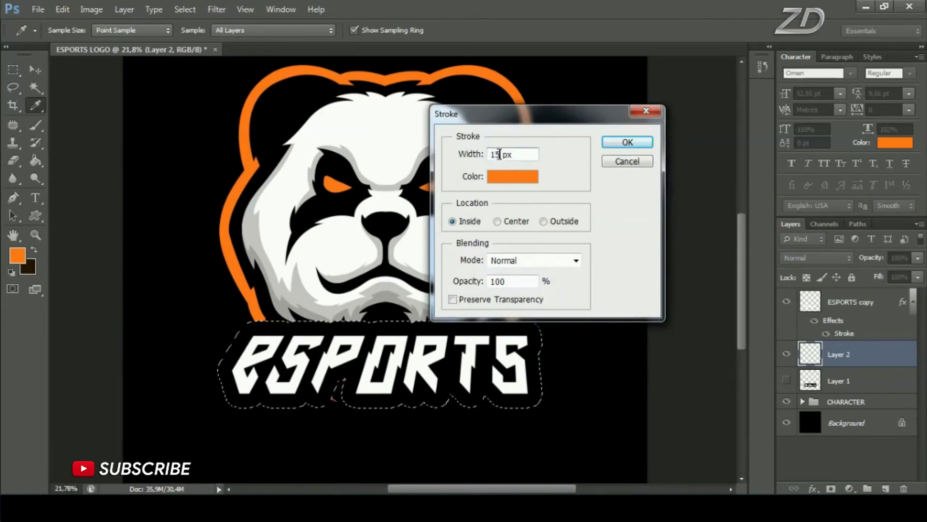
pyautogui.click(544, 222)
pyautogui.click(627, 142)
# Deselect and erase the orange bar beneath the panda's chin.
pyautogui.press('m')
pyautogui.click(185, 9)
pyautogui.click(203, 35)
pyautogui.rightClick(372, 254)
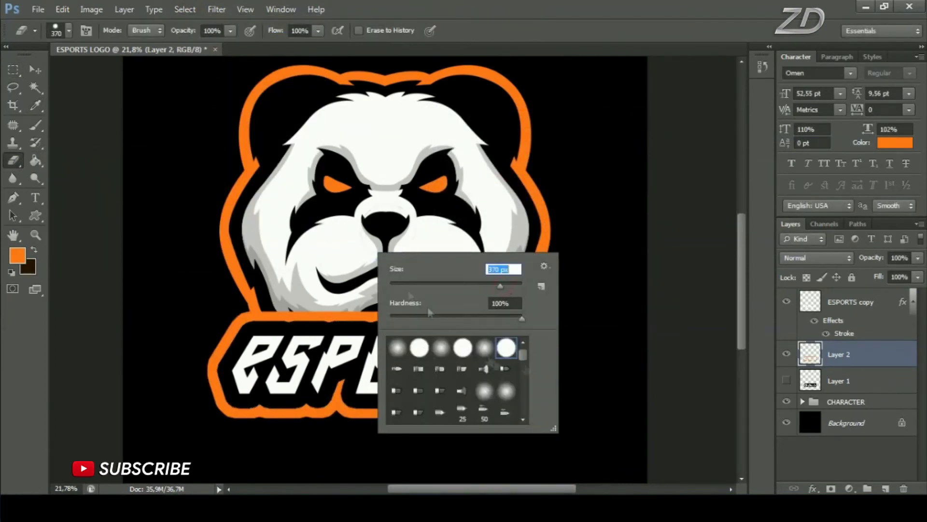
pyautogui.press('Return')
pyautogui.hotkey('ctrl', '+')
pyautogui.hotkey('ctrl', '+')
pyautogui.moveTo(365, 273); pyautogui.dragTo(652, 275)
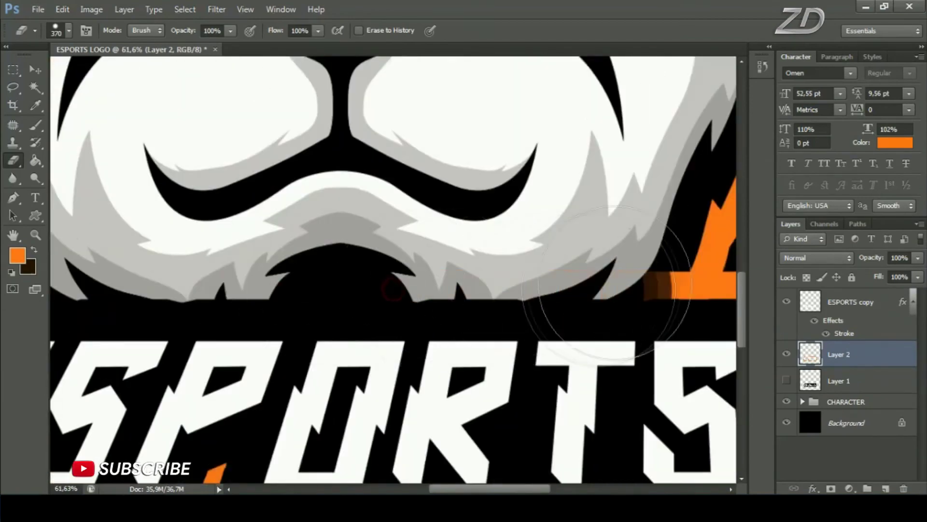
pyautogui.scroll(-5, 450, 320)
# Rename the outline layer OUT TEXT and add a new empty layer.
pyautogui.doubleClick(851, 303)
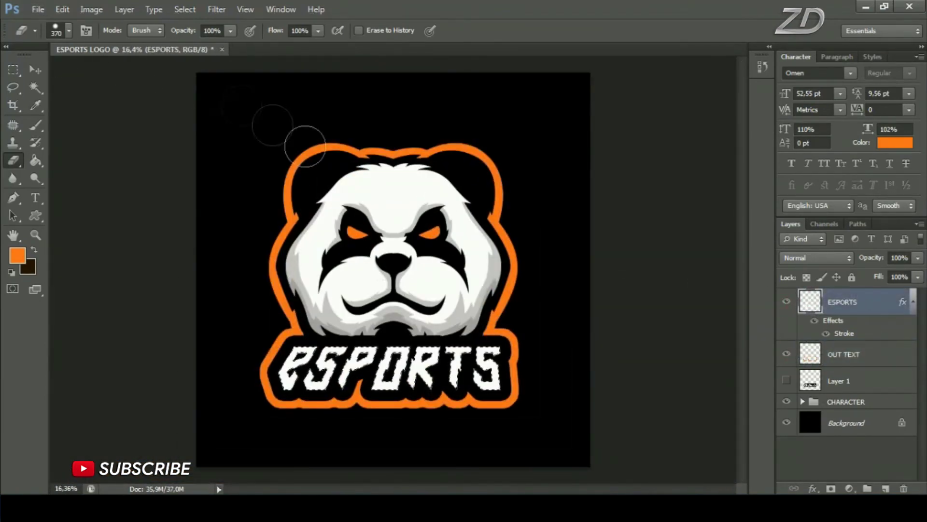
pyautogui.click(13, 69)
pyautogui.click(50, 68)
pyautogui.click(885, 489)
# Stroke the letter selection on its own layer, hide it, and add a new layer.
pyautogui.rightClick(459, 121)
pyautogui.click(560, 333)
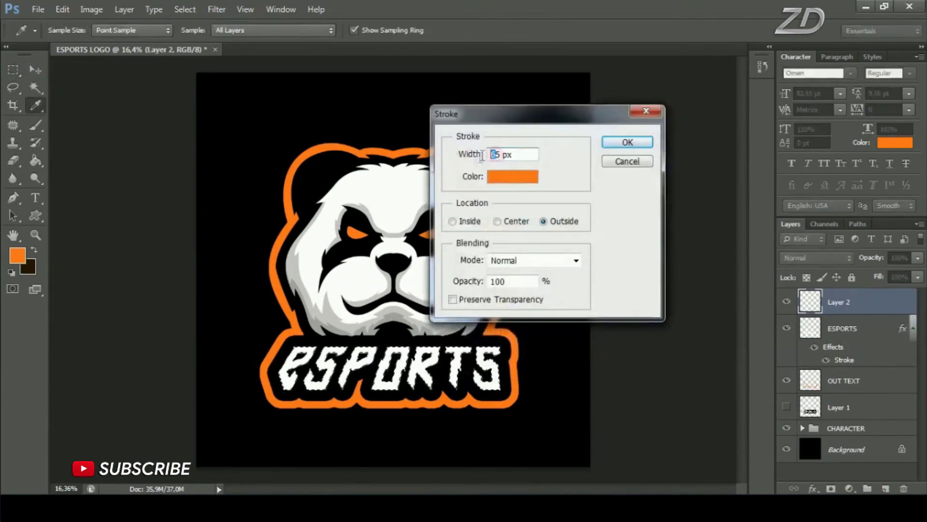
pyautogui.click(628, 142)
pyautogui.scroll(5, 388, 432)
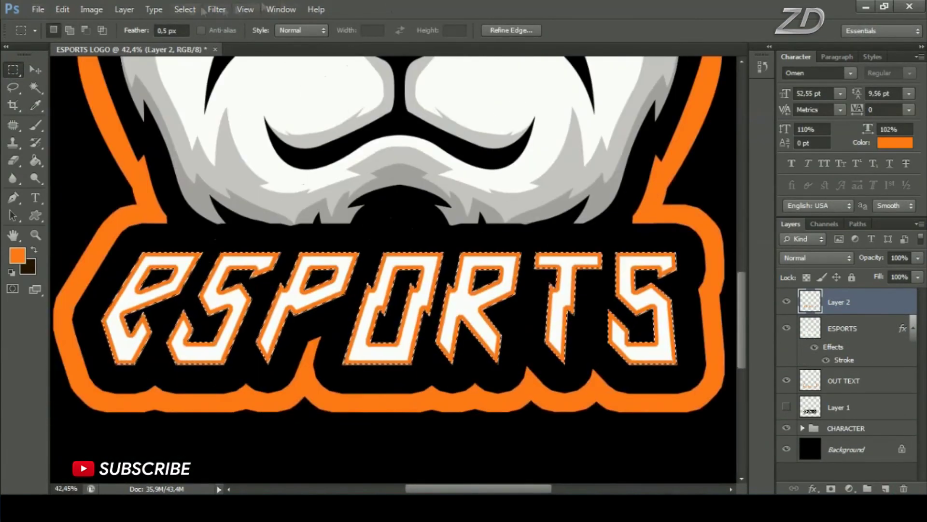
pyautogui.click(787, 302)
pyautogui.click(885, 488)
# Paint light grey shading over the selected ESPORTS letters.
pyautogui.click(35, 125)
pyautogui.click(17, 255)
pyautogui.click(404, 153)
pyautogui.click(889, 139)
pyautogui.rightClick(342, 213)
pyautogui.moveTo(145, 270); pyautogui.dragTo(97, 217)
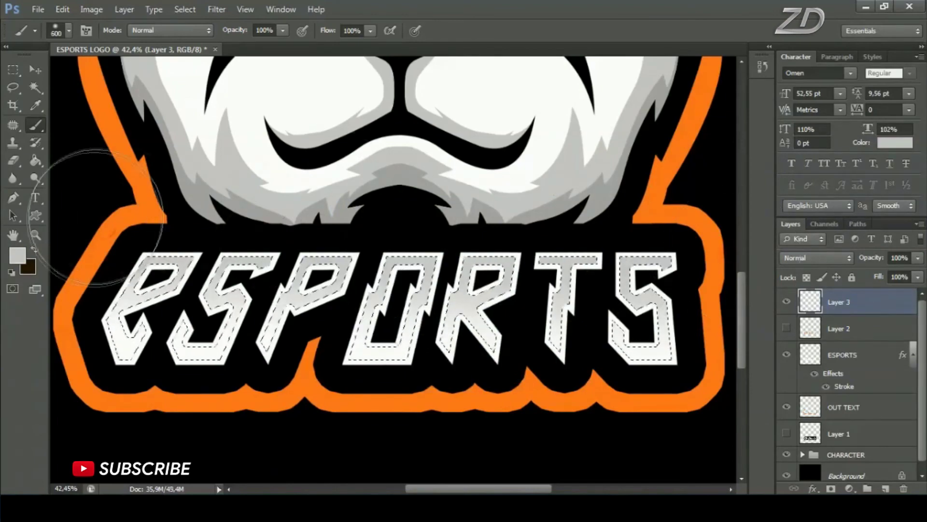
# Erase the grey shading from a band across the top of the letters.
pyautogui.click(185, 9)
pyautogui.click(198, 30)
pyautogui.click(13, 69)
pyautogui.moveTo(103, 227); pyautogui.dragTo(722, 300)
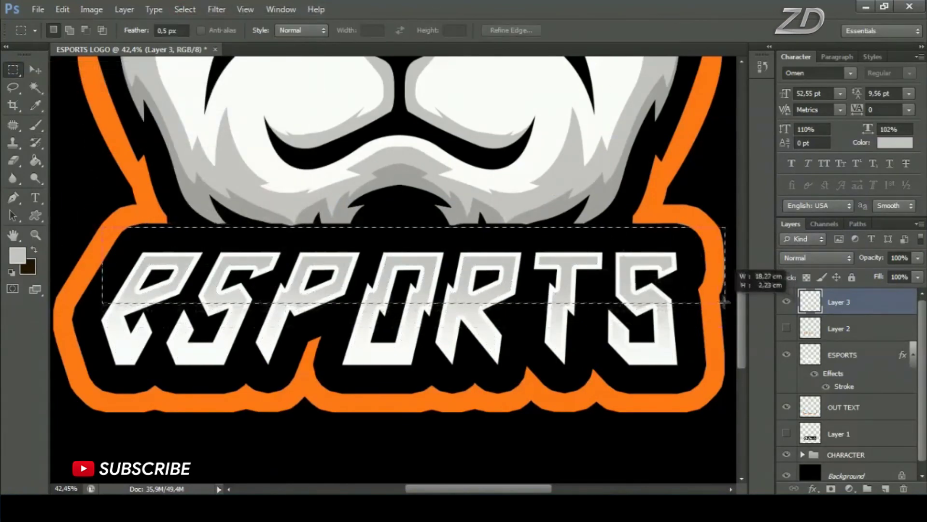
pyautogui.click(13, 160)
pyautogui.click(72, 158)
pyautogui.moveTo(121, 278); pyautogui.dragTo(652, 277)
pyautogui.click(185, 9)
pyautogui.click(198, 30)
# Delete the stroke layer and Layer 1, rename the shading SHADOW TEXT, and group the text layers.
pyautogui.hotkey('ctrl', '-')
pyautogui.hotkey('ctrl', '-')
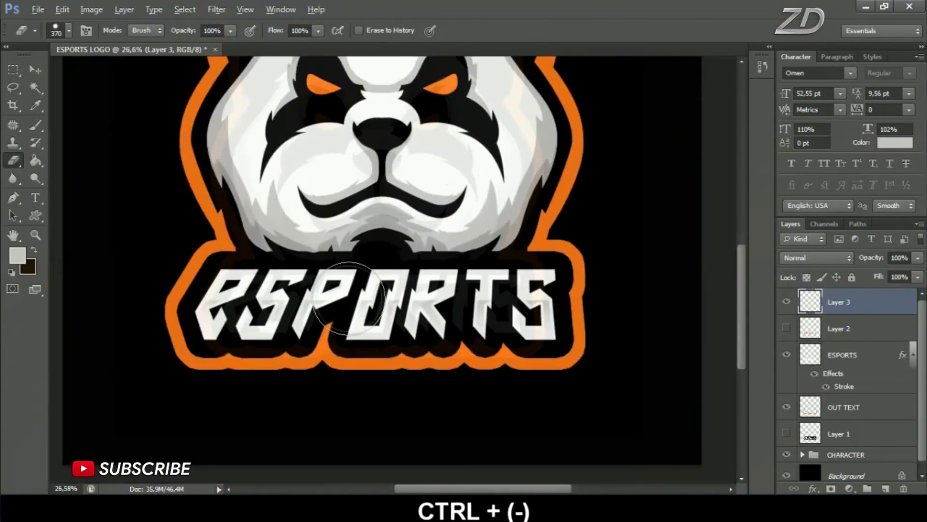
pyautogui.hotkey('ctrl', '-')
pyautogui.hotkey('ctrl', '-')
pyautogui.hotkey('ctrl', '+')
pyautogui.click(839, 329)
pyautogui.press('Delete')
pyautogui.rightClick(841, 407)
pyautogui.click(734, 82)
pyautogui.press('Return')
pyautogui.doubleClick(838, 302)
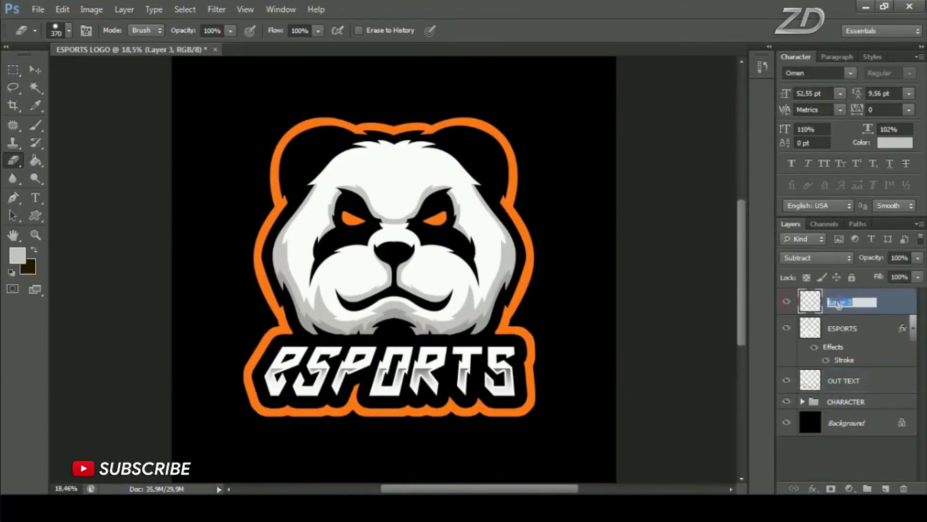
pyautogui.write('SHADOW TEXT')
pyautogui.click(867, 489)
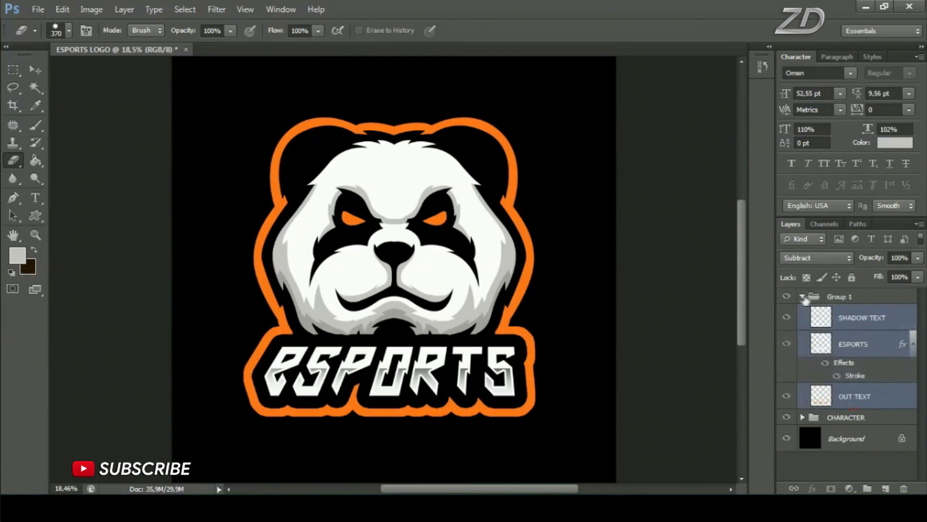
# Rename the text group TEXT.
pyautogui.click(802, 297)
pyautogui.doubleClick(839, 296)
pyautogui.write('TEXT')
pyautogui.press('Return')
# Group TEXT with CHARACTER and name the new group ESPORTS LOGO.
pyautogui.keyDown('shift'); pyautogui.click(845, 328); pyautogui.keyUp('shift')
pyautogui.hotkey('ctrl', 'g')
pyautogui.click(803, 297)
pyautogui.doubleClick(839, 297)
pyautogui.write('ESPORTS LOGO')
pyautogui.press('Return')
# Centre the logo horizontally and vertically on the canvas, then deselect.
pyautogui.hotkey('ctrl', 'a')
pyautogui.click(285, 31)
pyautogui.click(339, 31)
pyautogui.click(185, 9)
pyautogui.click(196, 31)
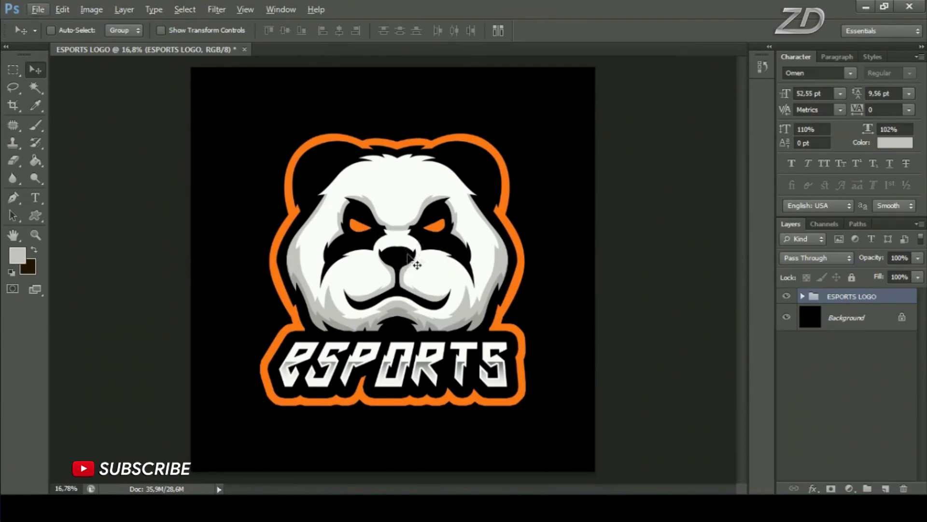